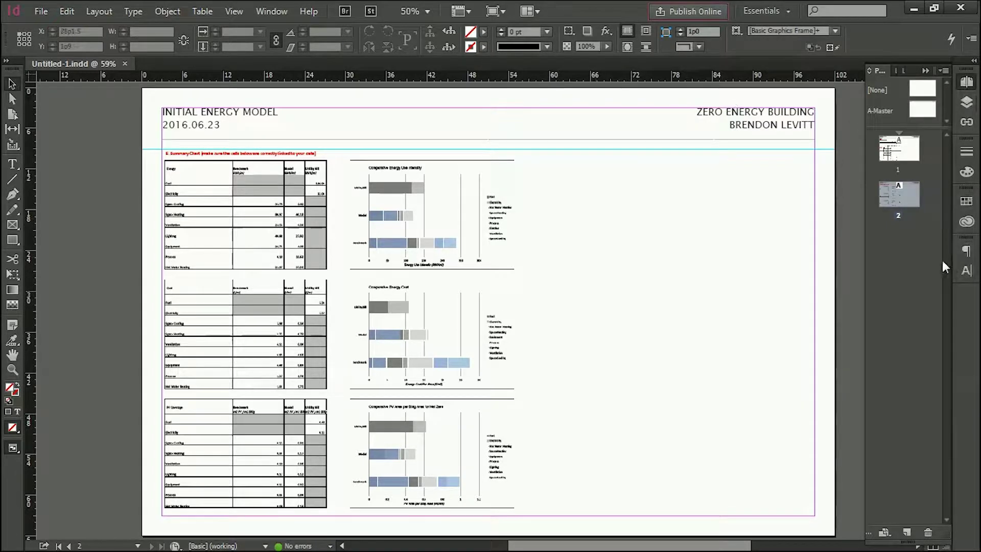
Step: Add a new layer named Notes above Layer 1, then hide Layer 1's content
click(273, 11)
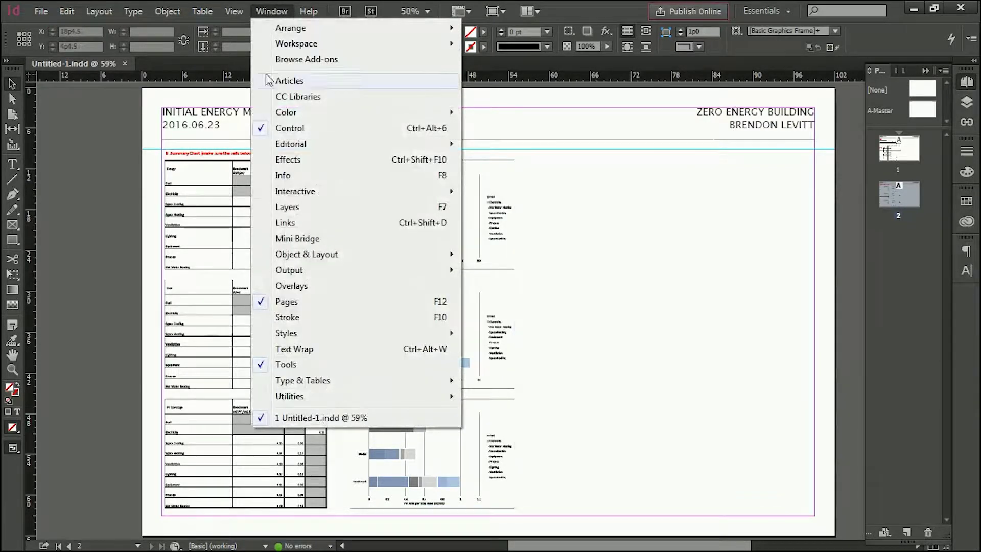
click(293, 205)
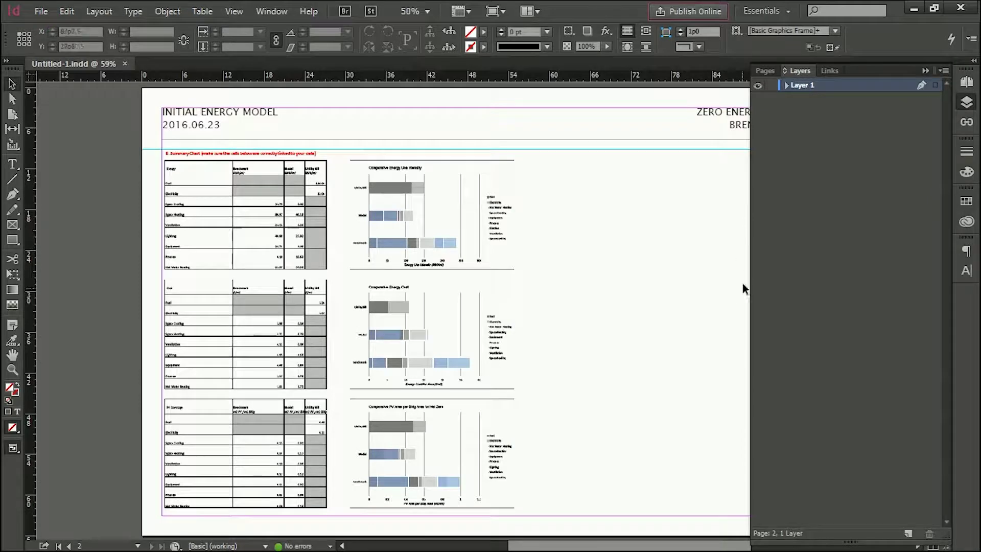
click(909, 533)
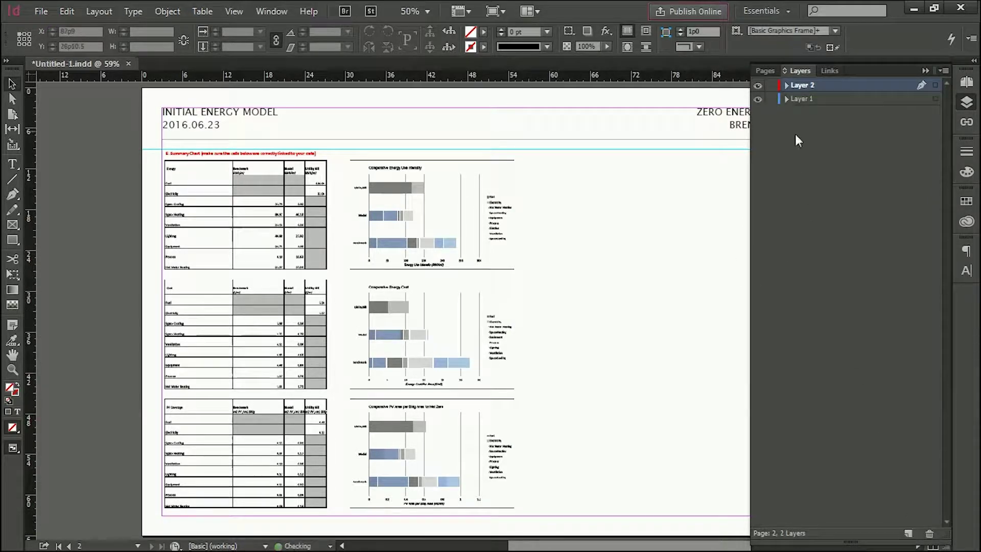
double_click(805, 85)
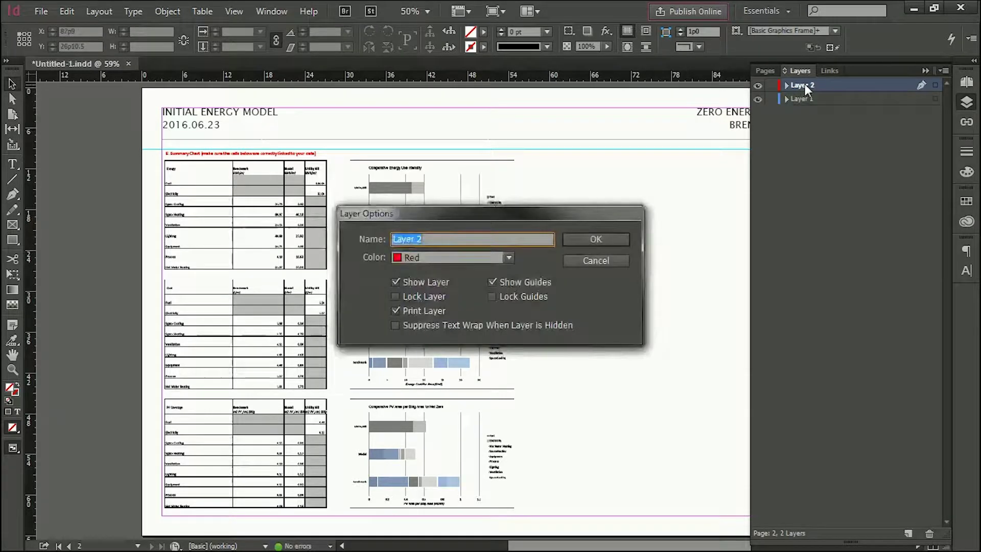
text(n)
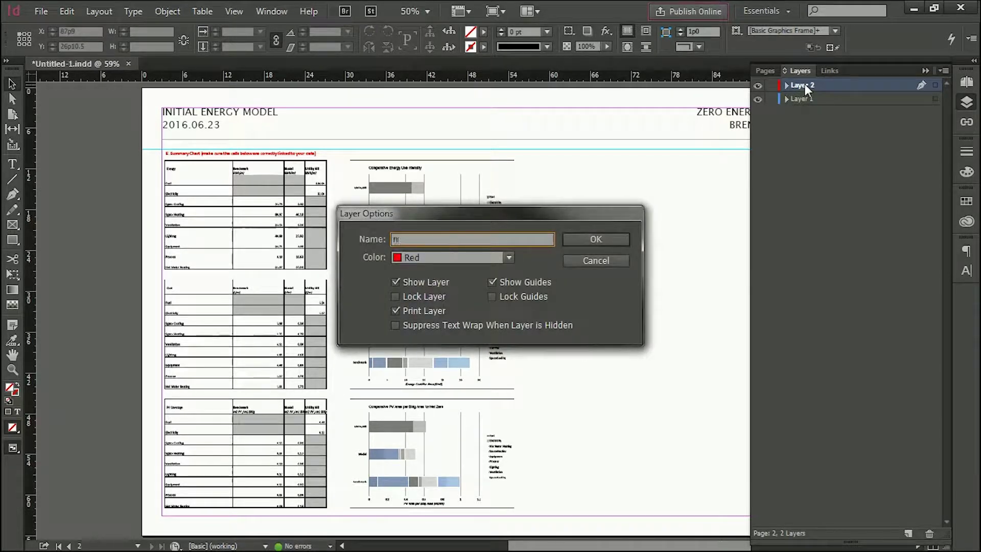
text(OT)
key(BackSpace)
key(BackSpace)
key(BackSpace)
text(Notes)
key(Return)
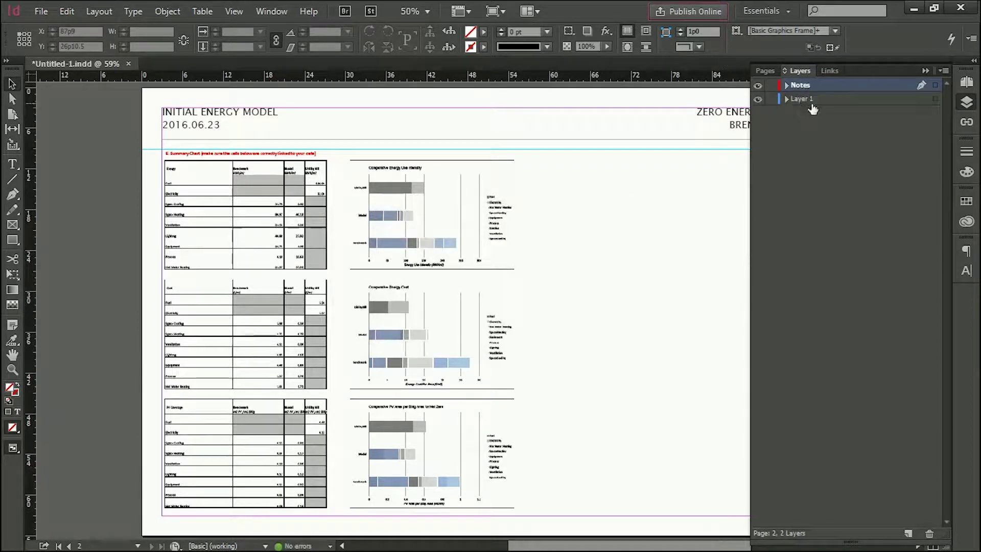
click(759, 99)
click(758, 100)
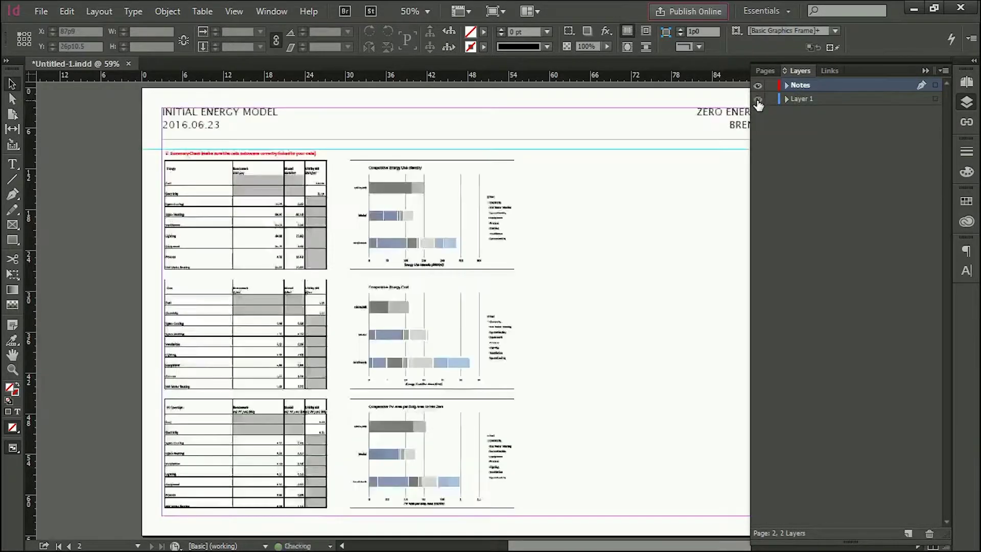
click(757, 100)
click(758, 99)
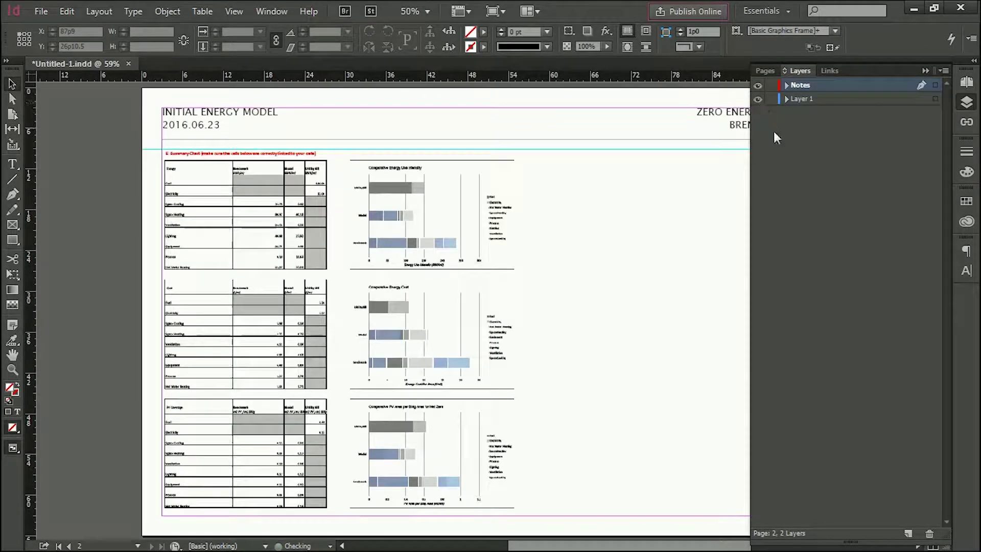
click(772, 99)
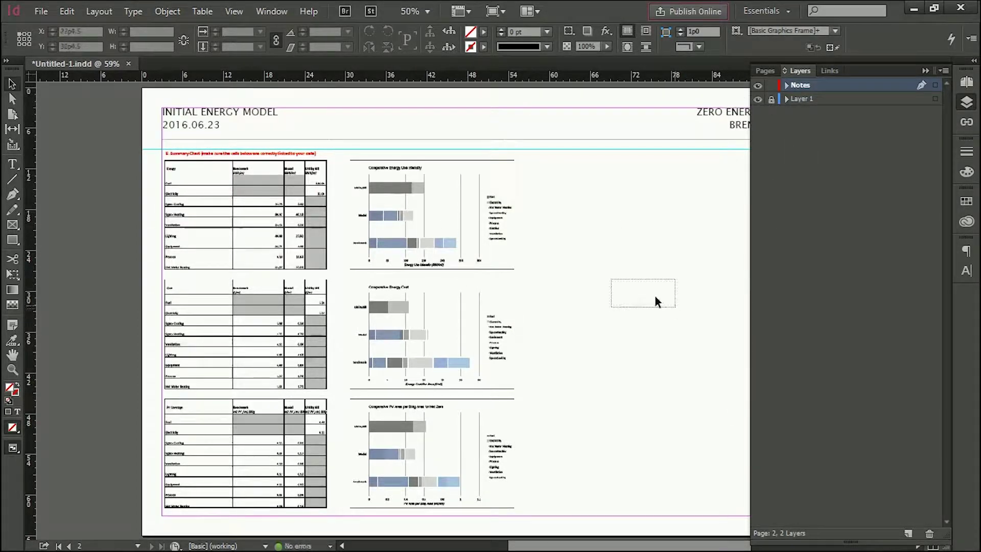
drag(657, 302, 248, 175)
drag(631, 333, 370, 223)
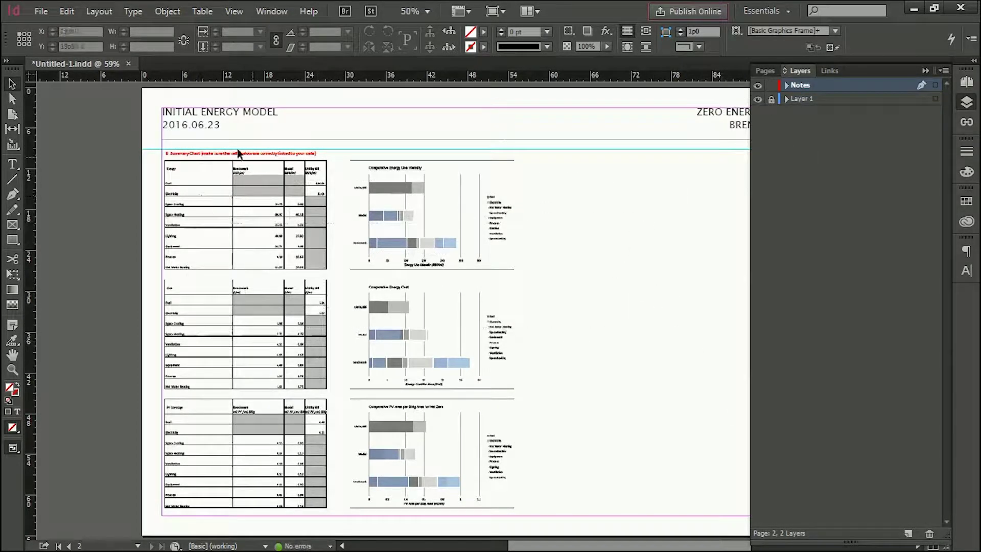
click(772, 99)
click(339, 329)
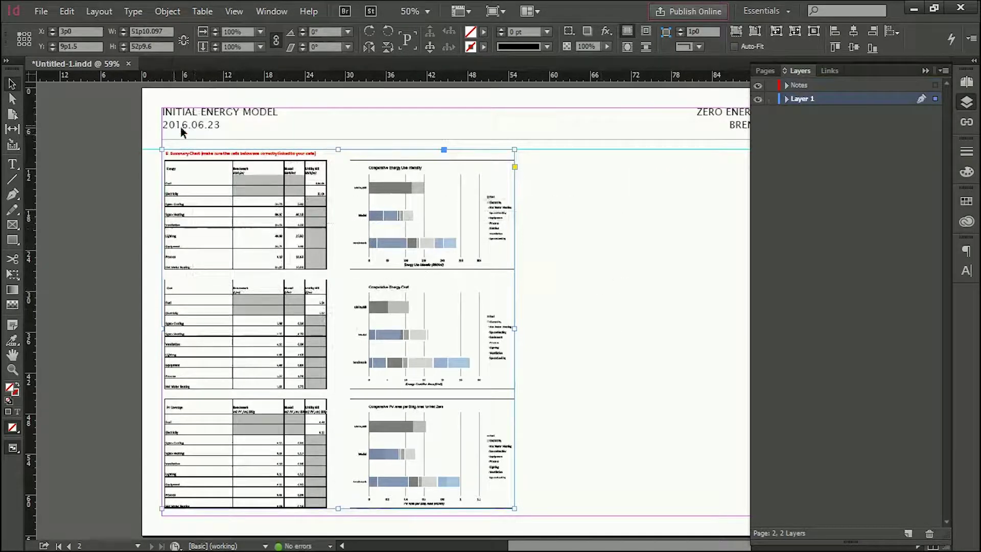
click(587, 208)
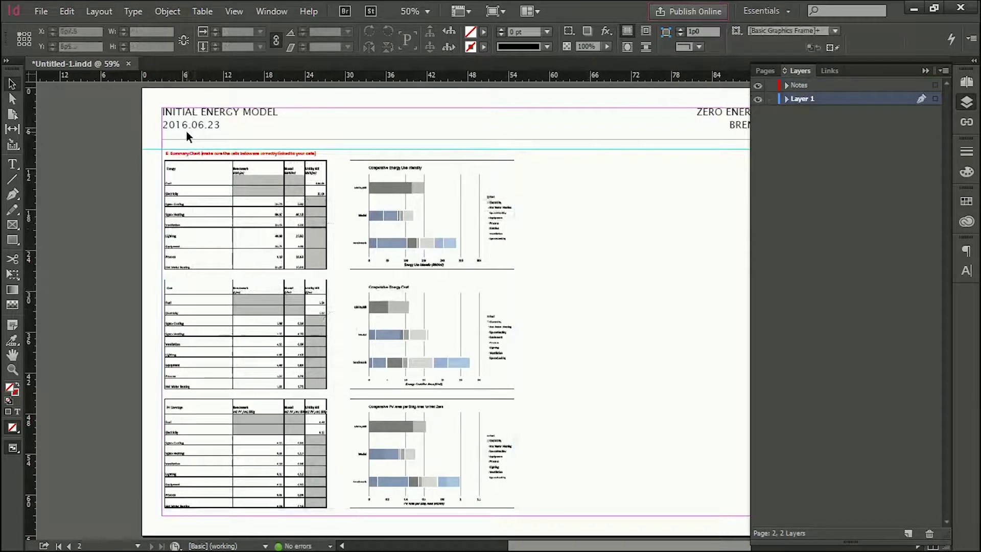
Step: Open the A-Master page and inspect its header text frame
click(967, 82)
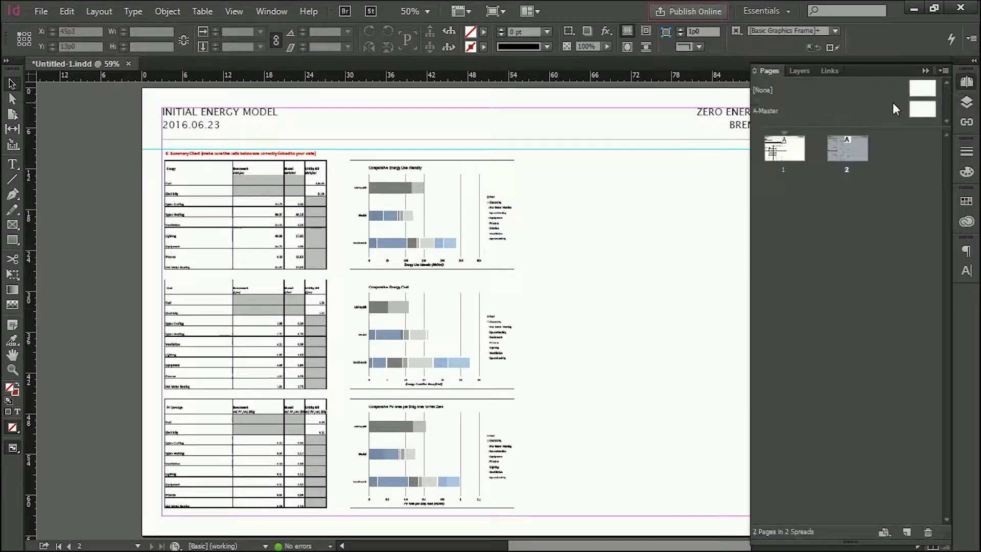
double_click(925, 109)
click(212, 132)
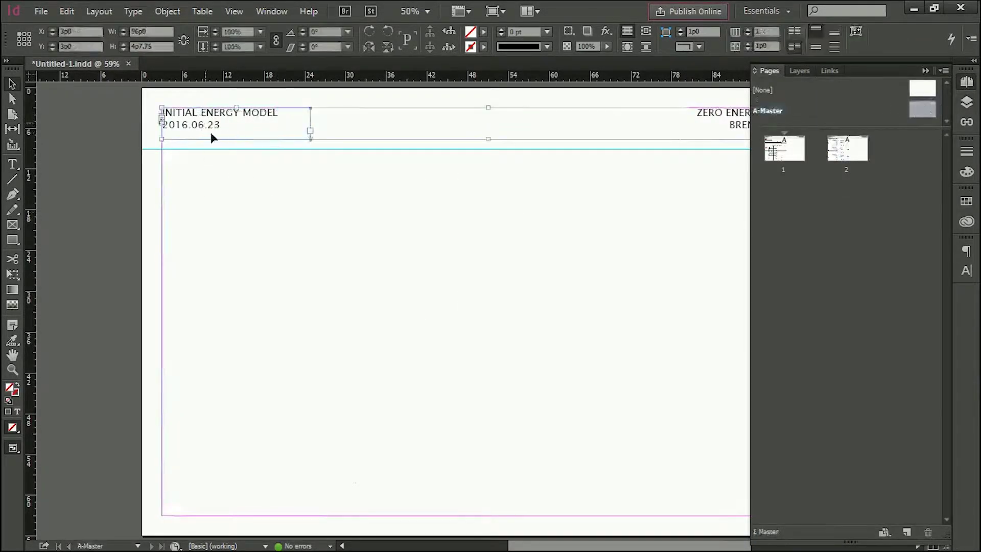
click(421, 279)
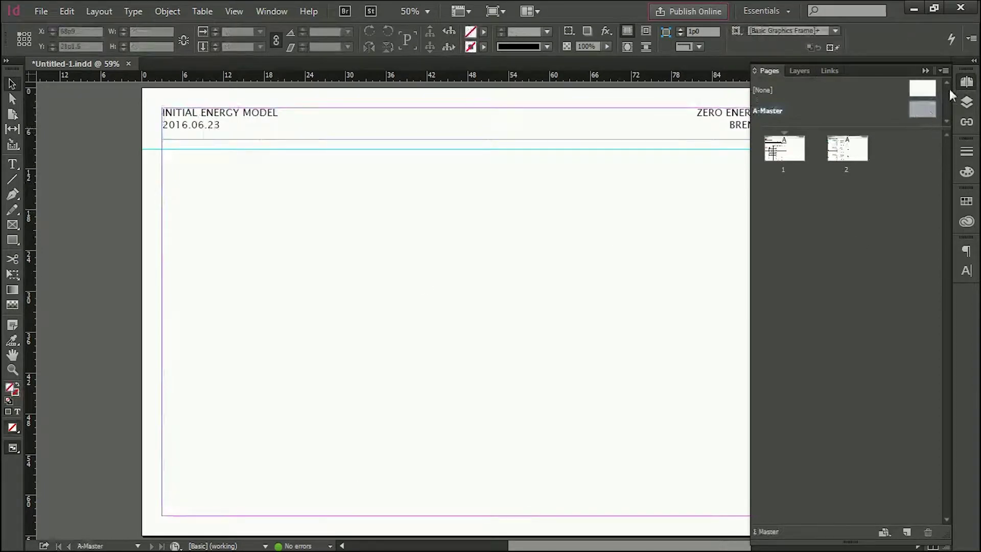
Step: Return to page 2 with the charts and target the Notes layer
click(968, 104)
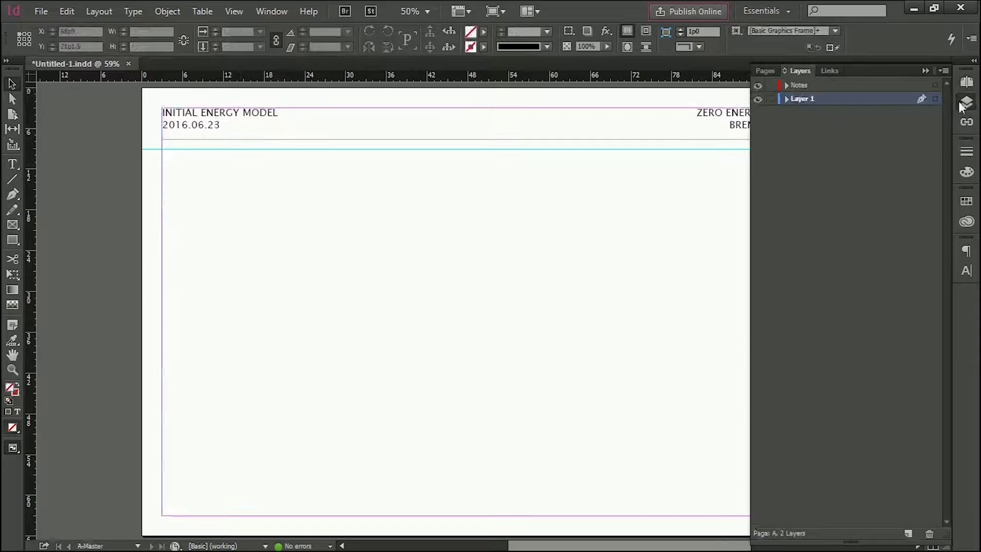
click(967, 81)
double_click(784, 148)
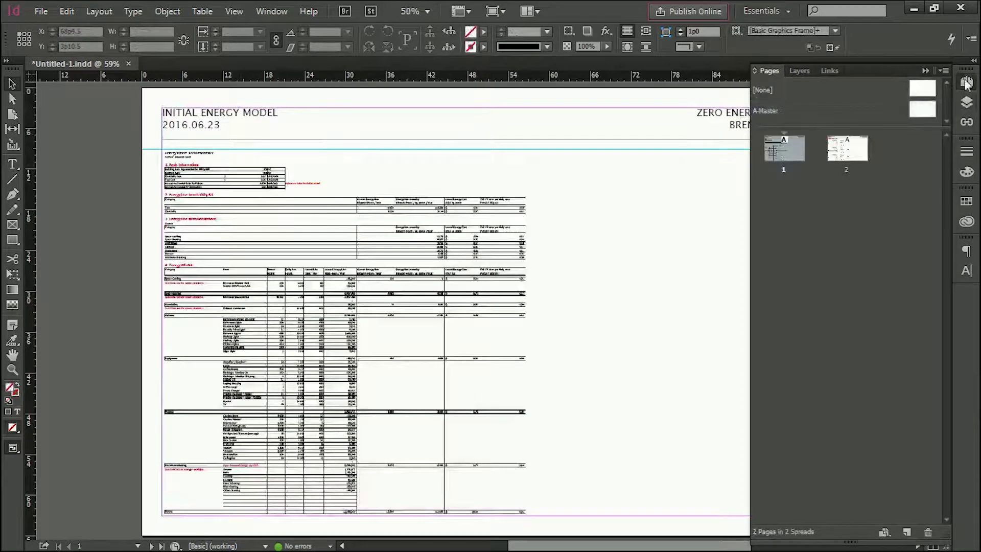
double_click(862, 144)
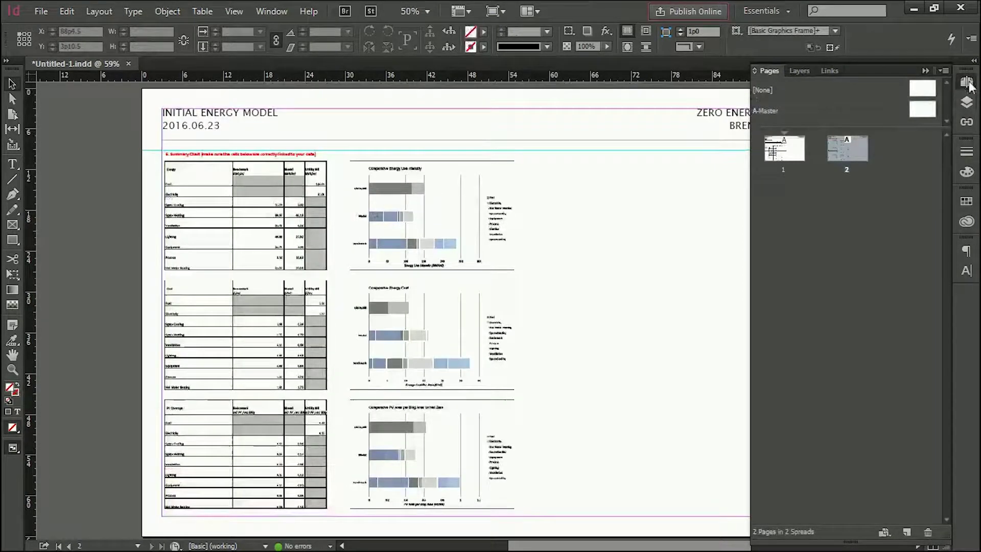
click(967, 102)
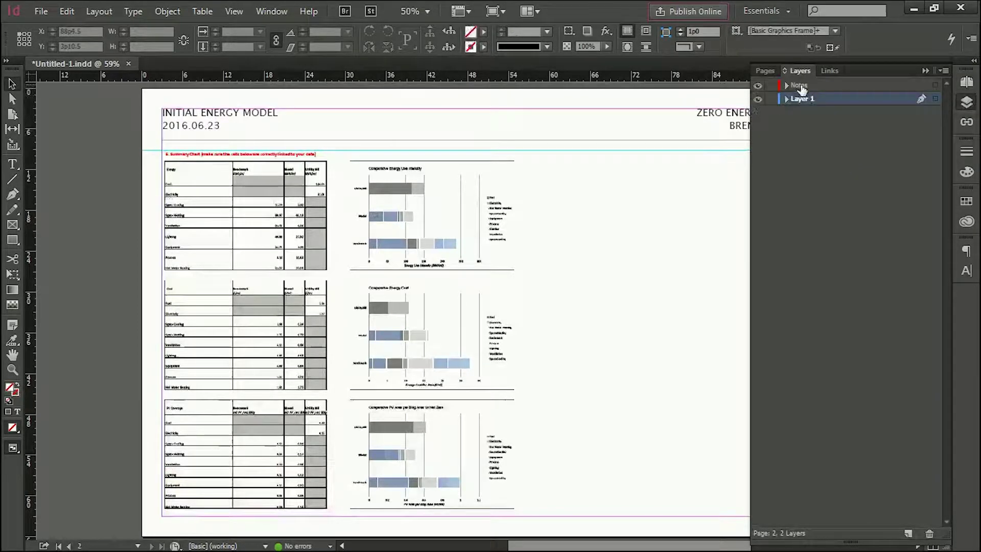
click(801, 86)
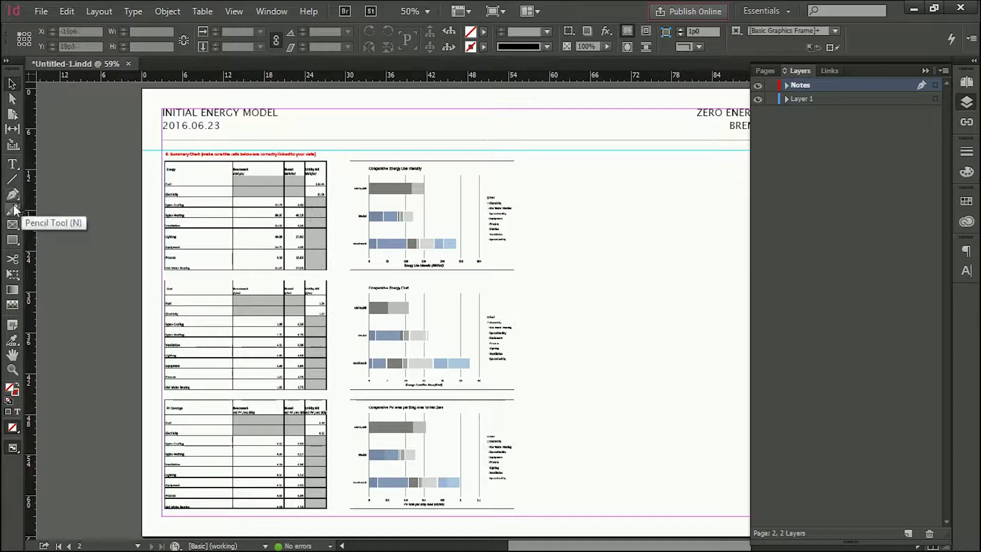
Step: Zoom into the Comparative Energy Use Intensity chart with Overprint Preview enabled
scroll(369, 220, up, 2)
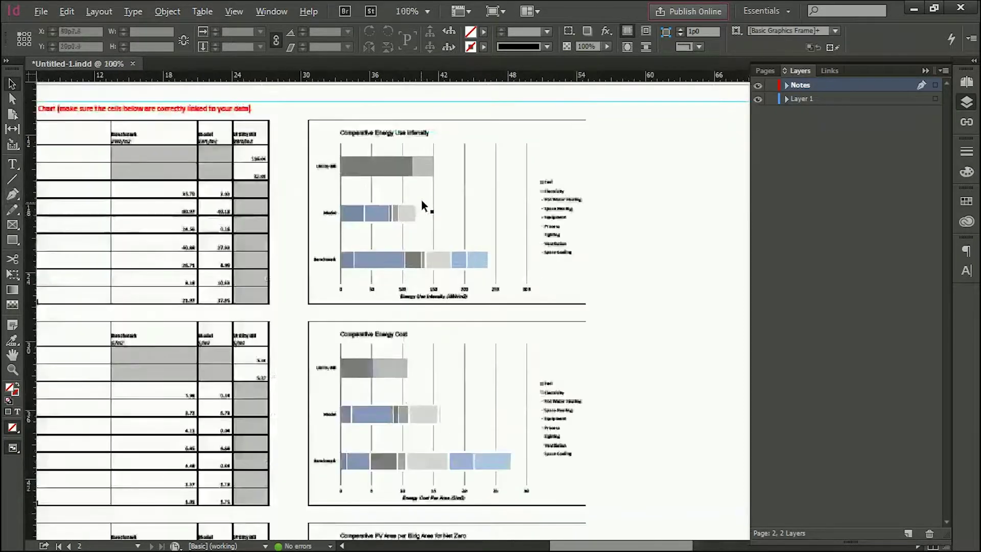
click(234, 12)
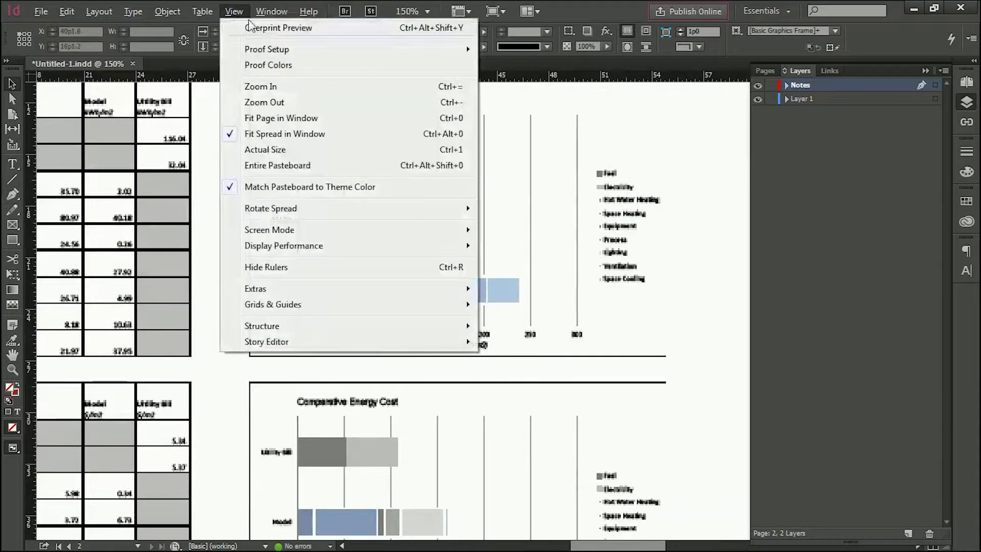
click(253, 60)
scroll(321, 212, up, 1)
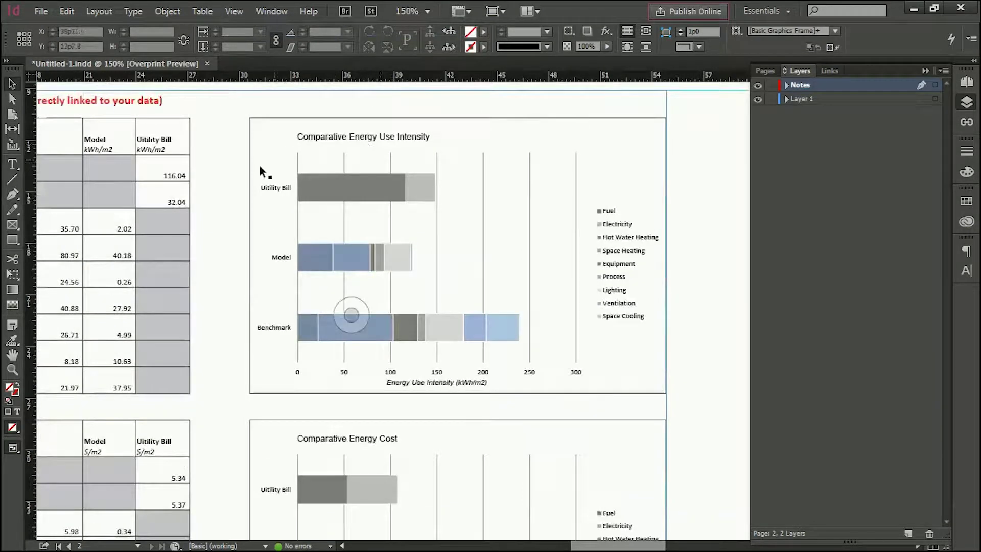
click(12, 179)
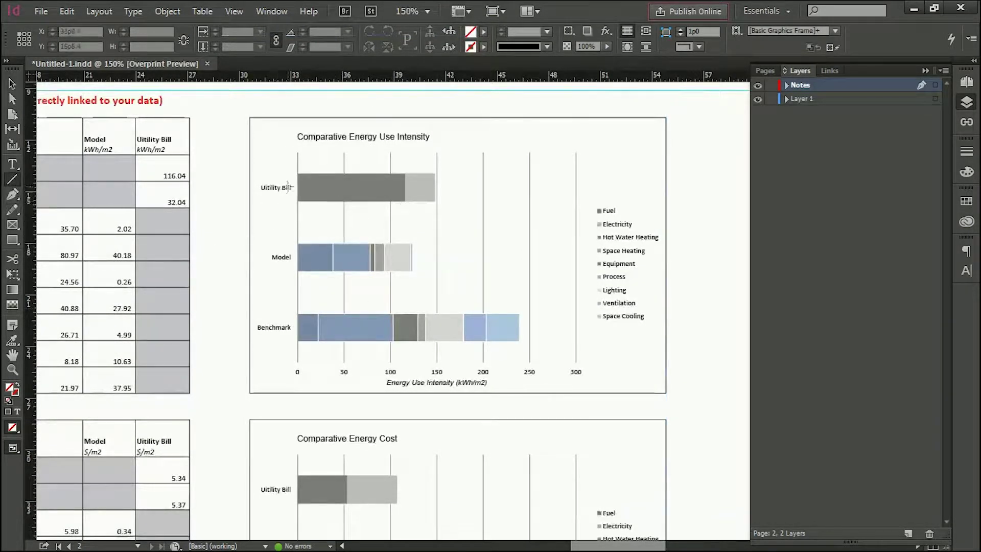
click(13, 194)
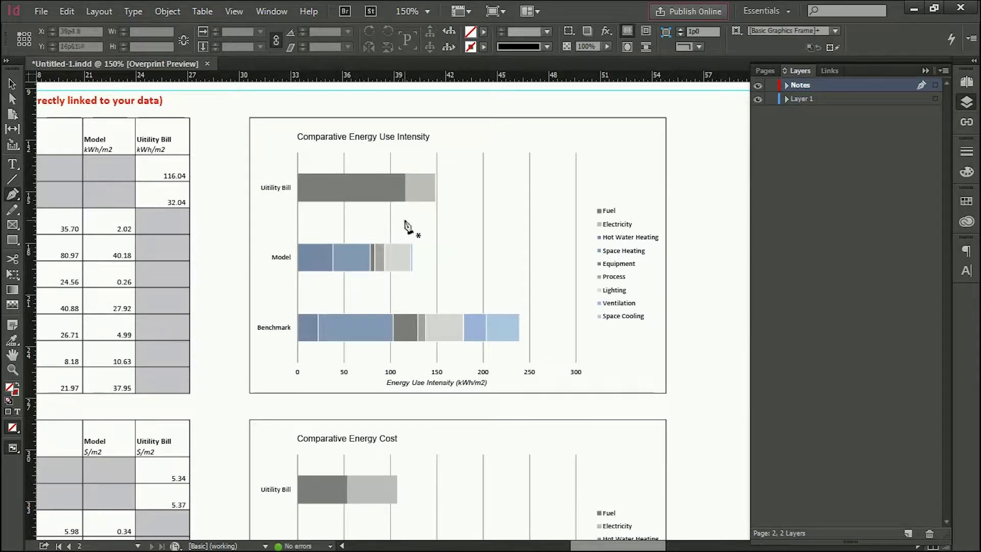
Step: Draw a vertical line from the Utility Bill row down past Benchmark
click(12, 179)
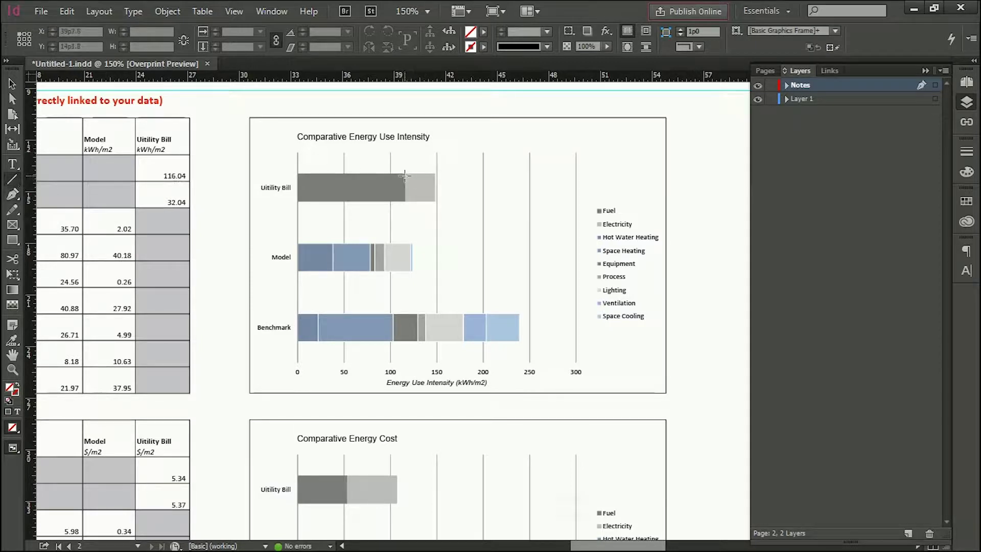
drag(404, 176, 406, 343)
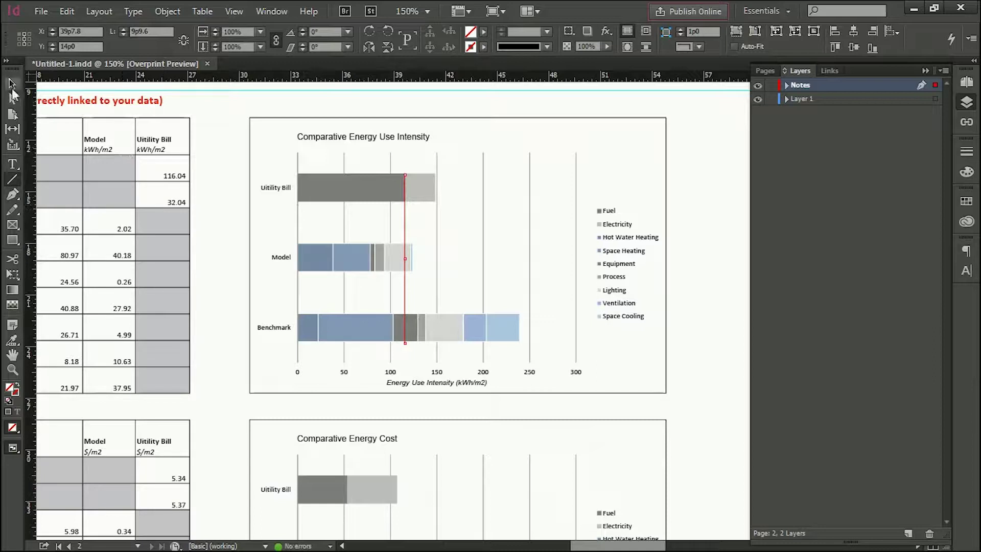
click(12, 84)
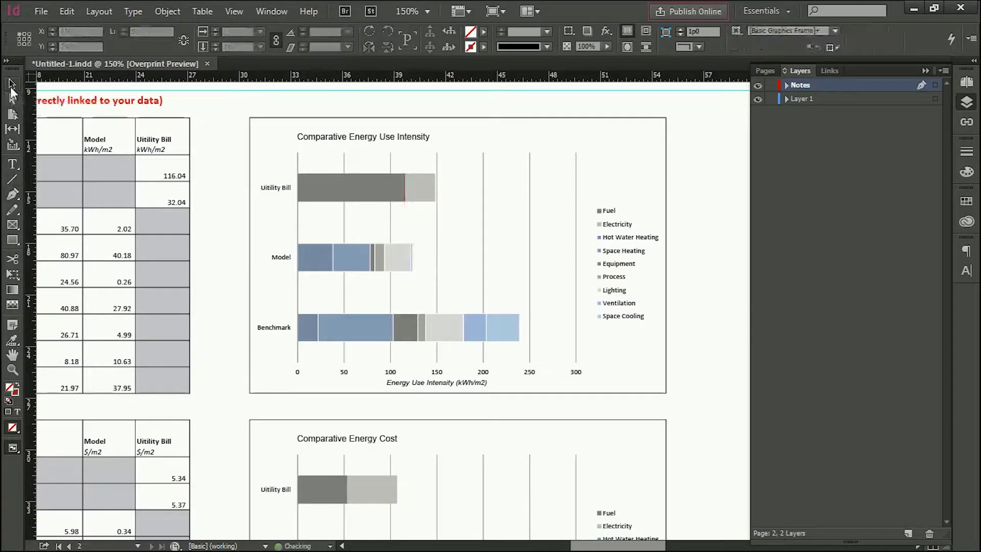
Step: Draw a six-point pen path zigzagging down through the Utility Bill, Model and Benchmark bars
click(13, 195)
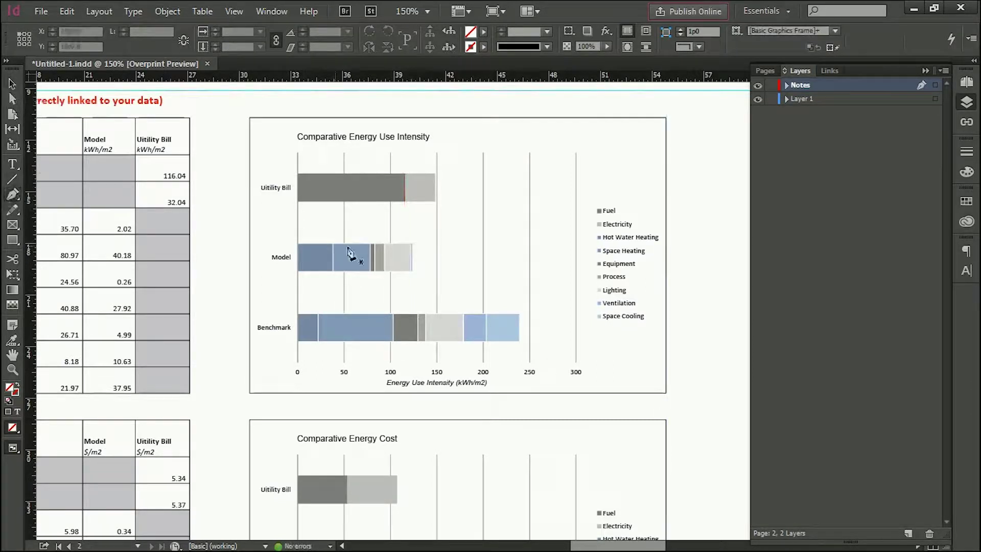
click(406, 162)
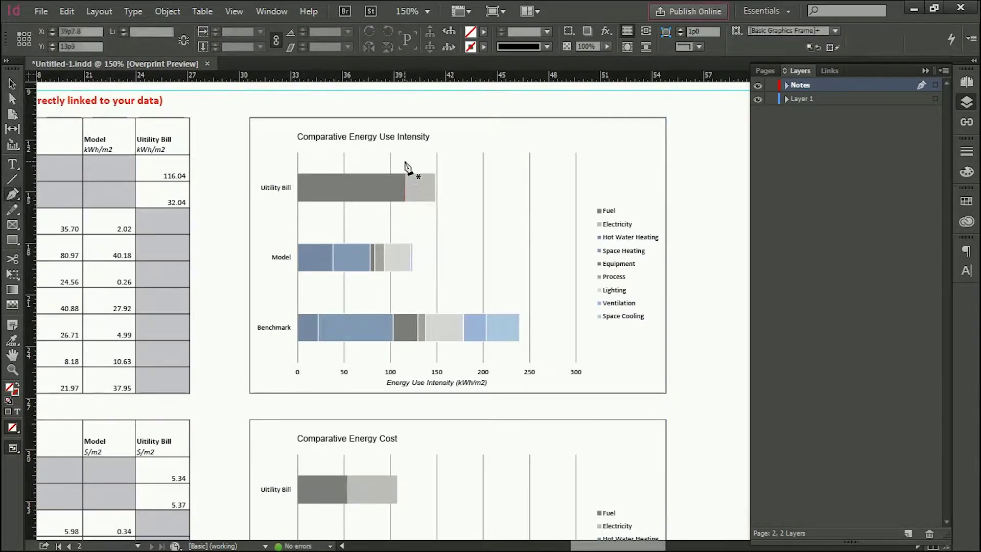
click(405, 205)
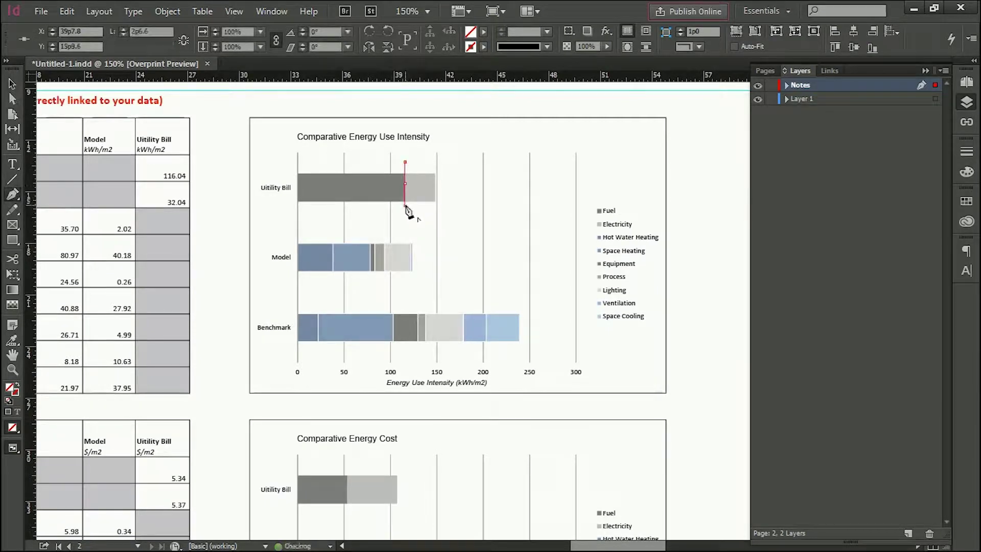
click(369, 233)
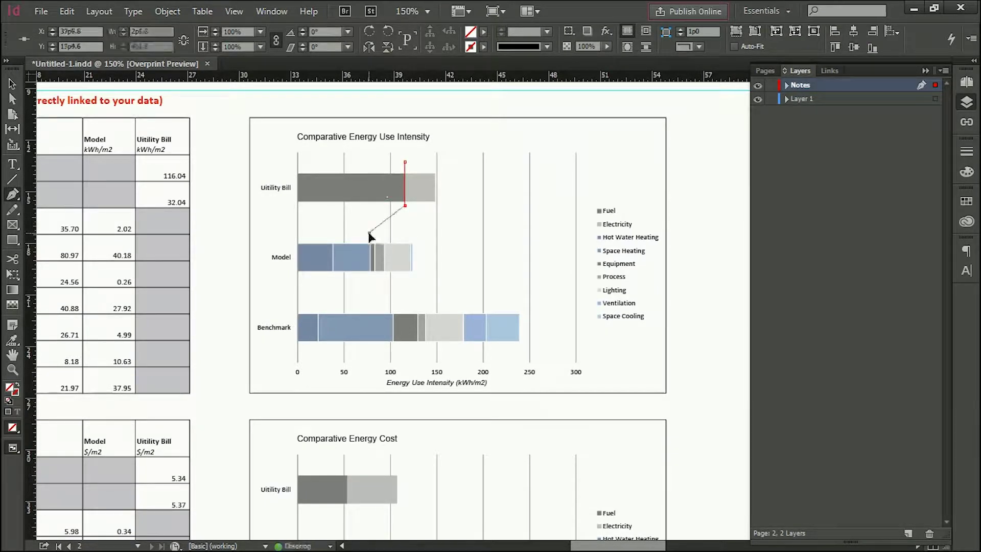
click(370, 278)
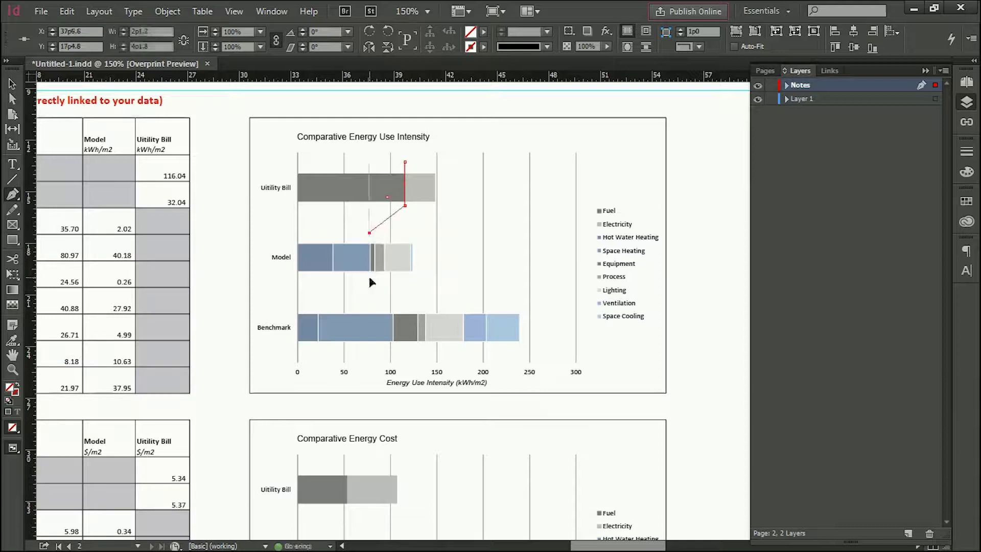
click(393, 307)
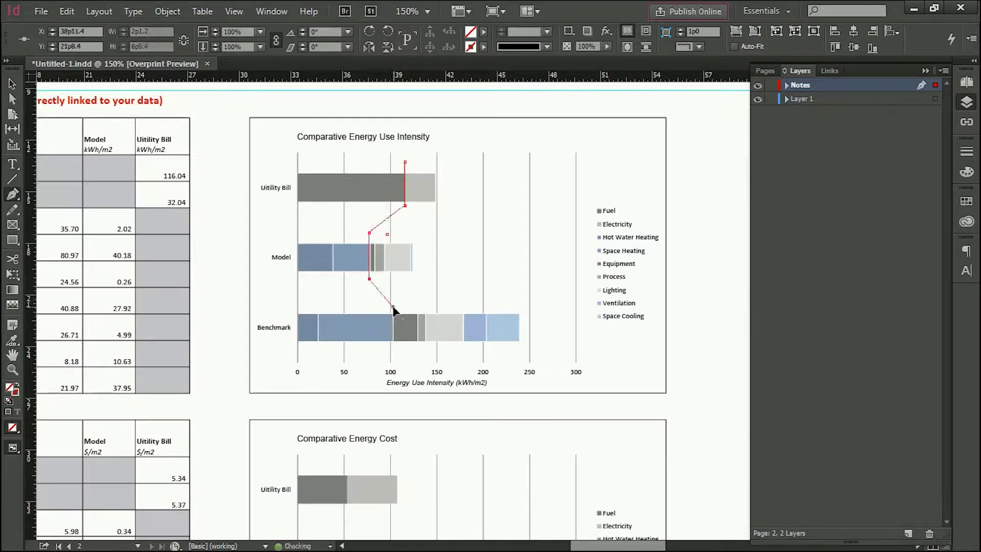
click(392, 345)
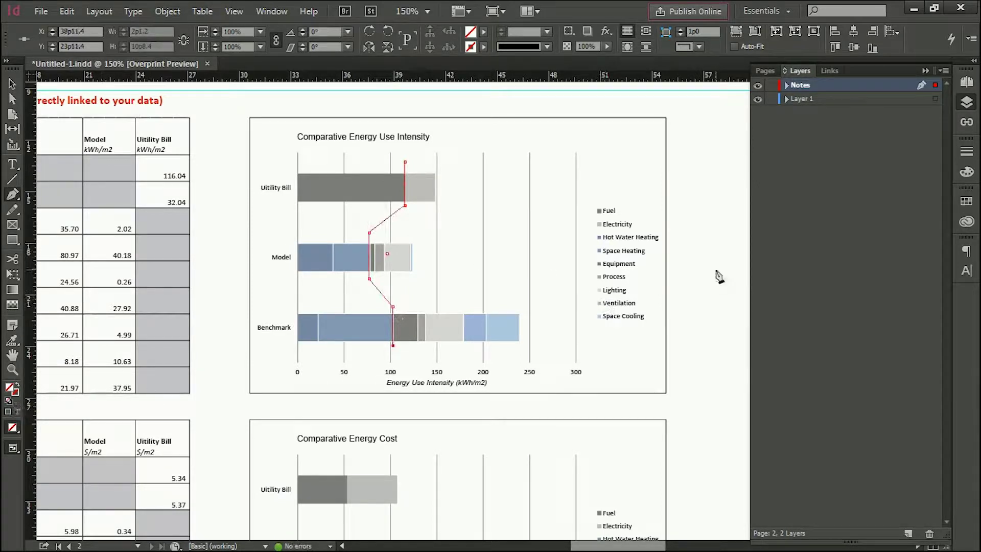
Step: Set the zigzag path's stroke weight to 0.5 pt in the Stroke panel
click(967, 151)
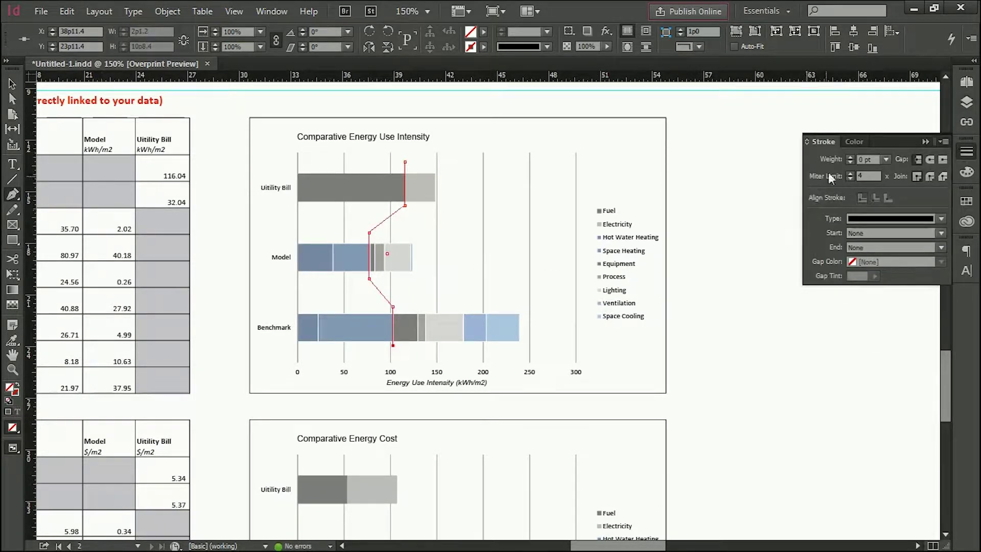
click(886, 159)
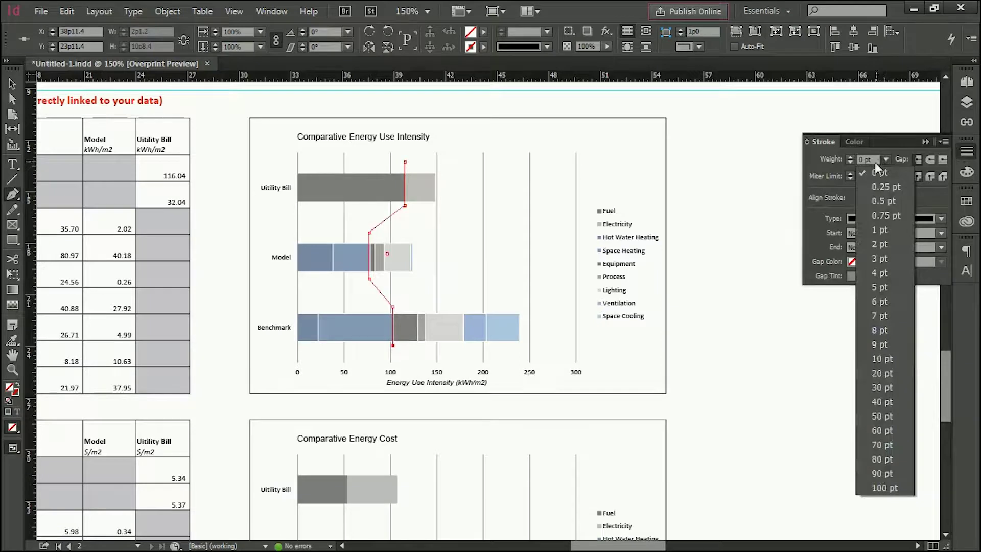
click(885, 201)
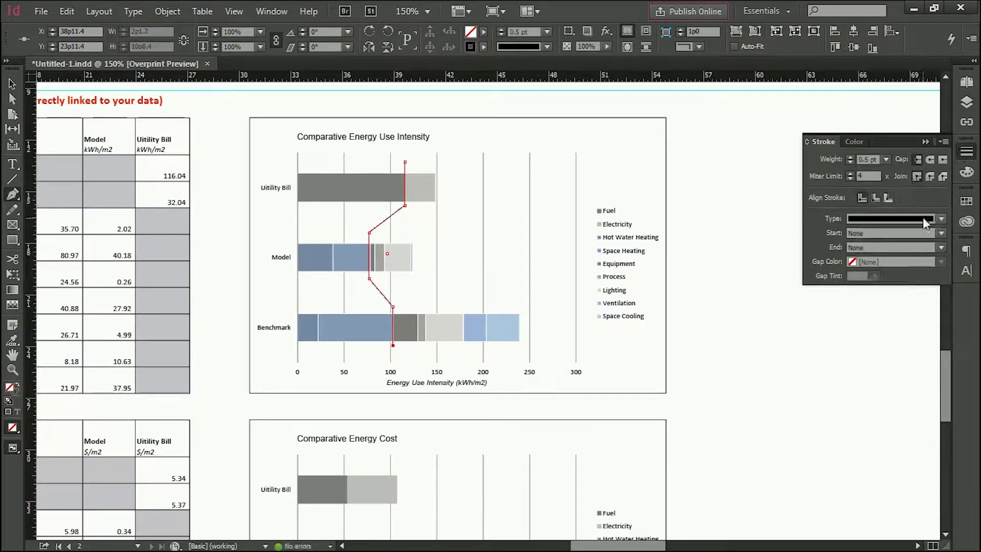
click(967, 172)
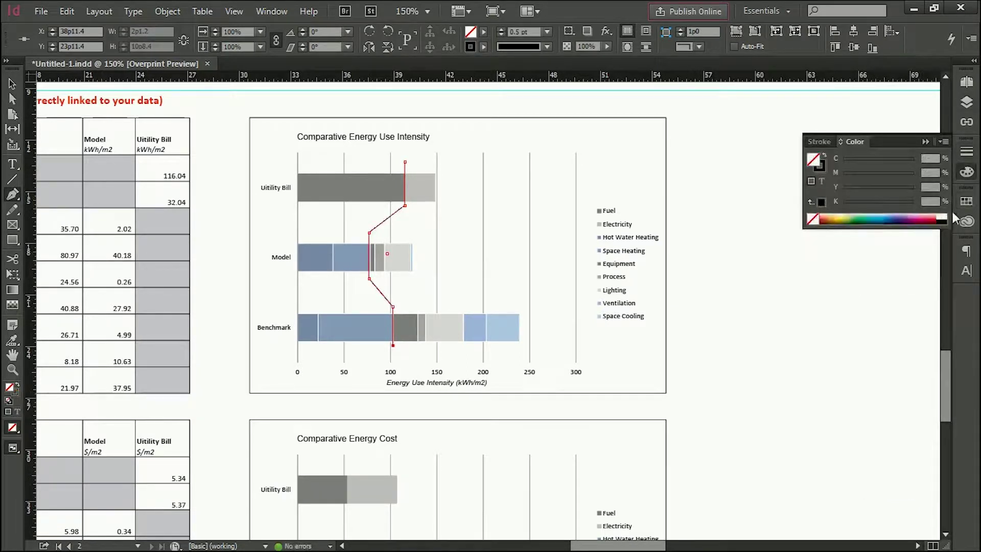
Step: Give the path a [None] fill and a C=15 M=100 Y=100 K=0 red stroke
click(969, 203)
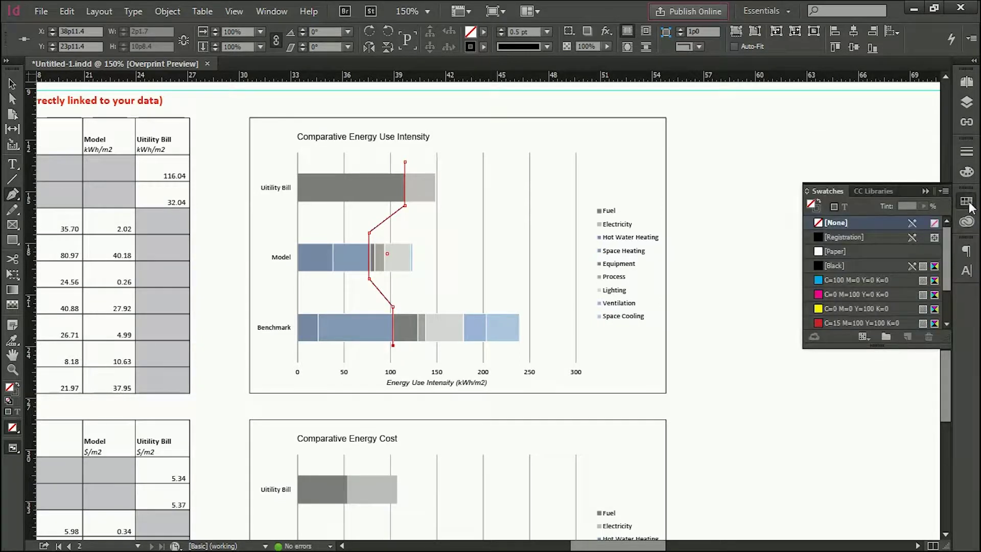
click(856, 294)
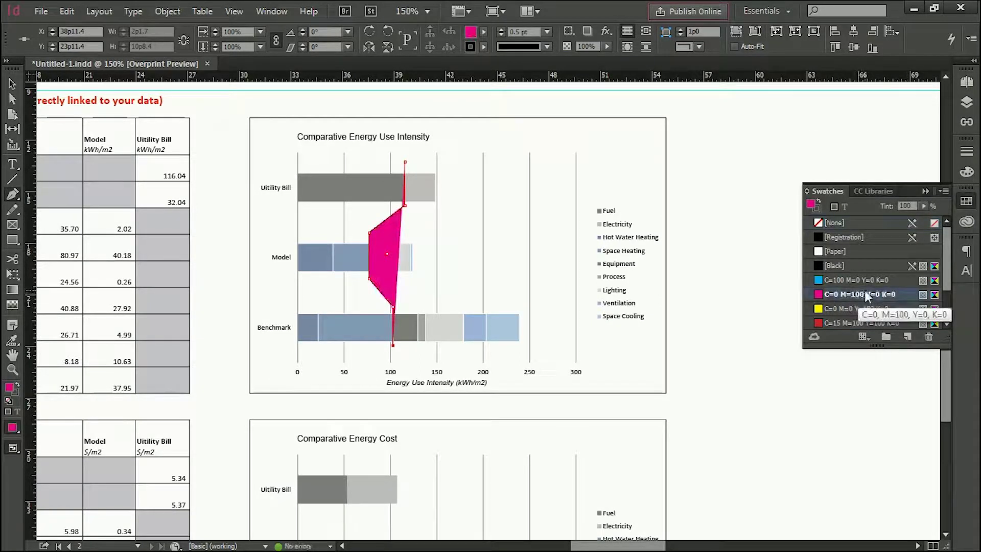
click(820, 203)
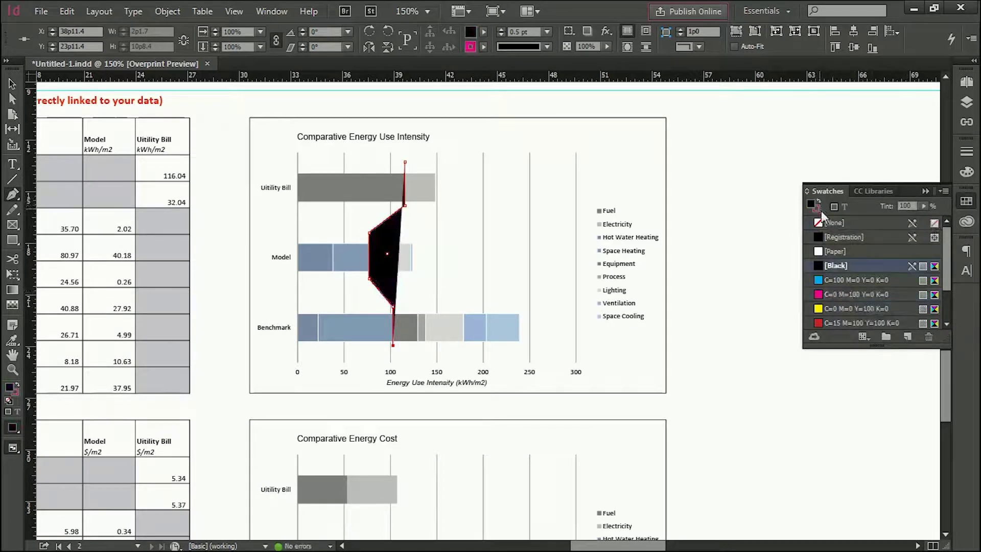
click(819, 203)
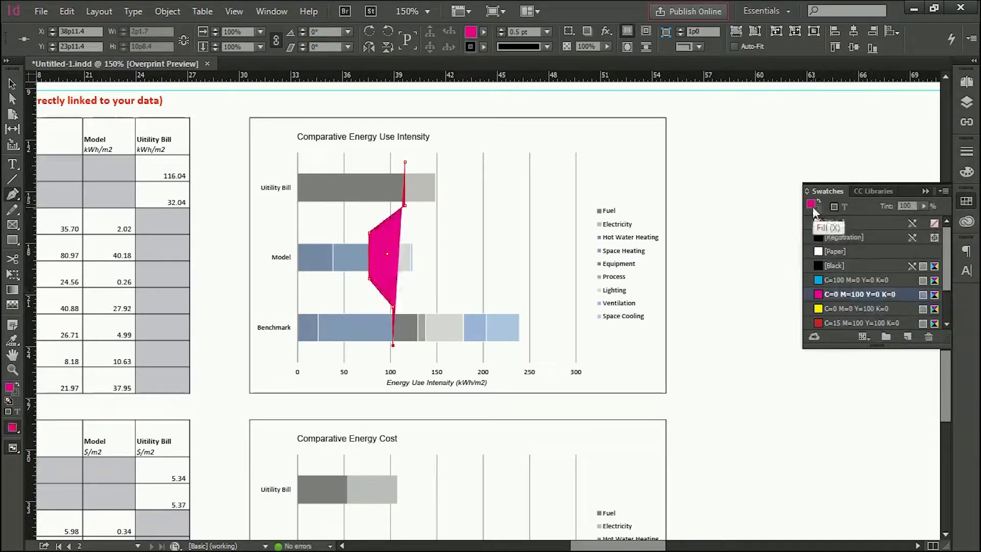
click(819, 203)
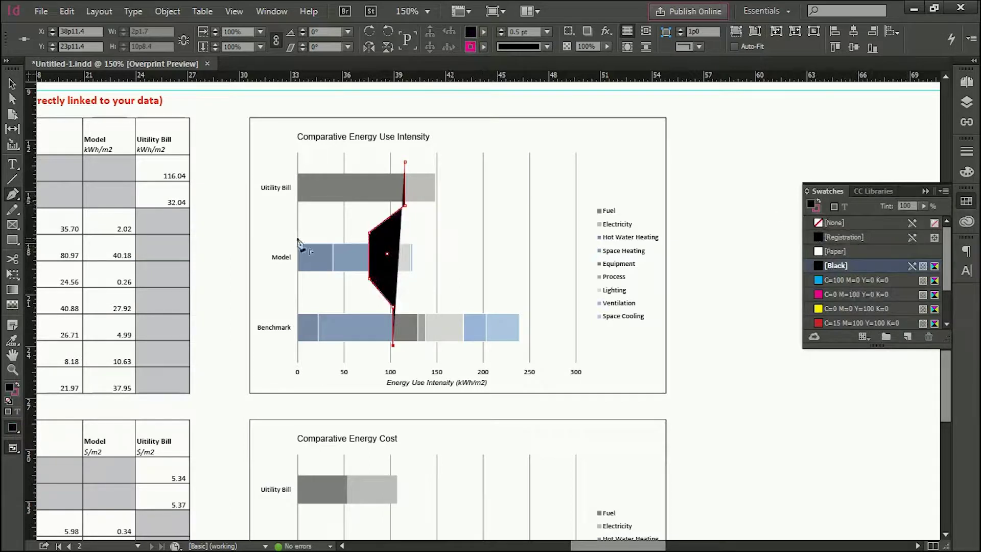
click(835, 222)
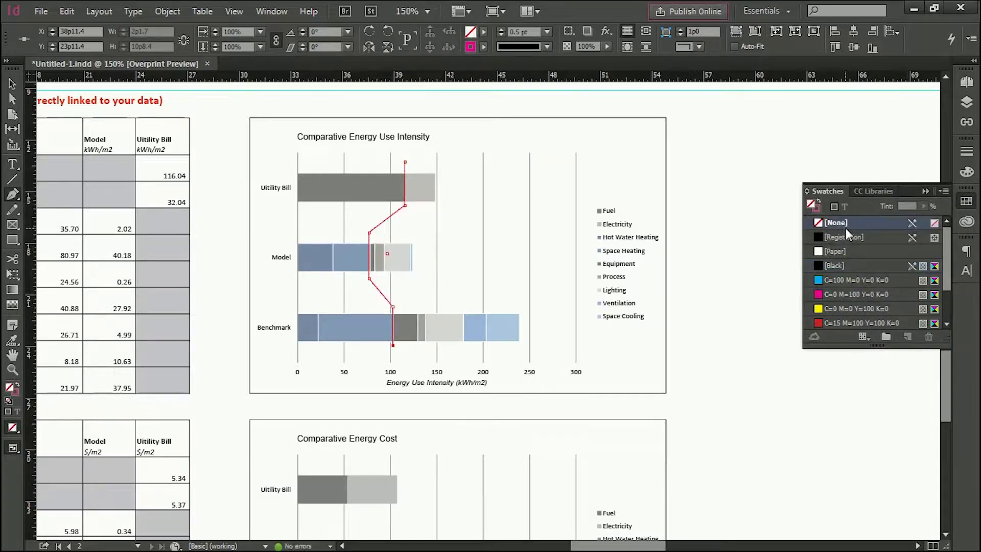
click(848, 294)
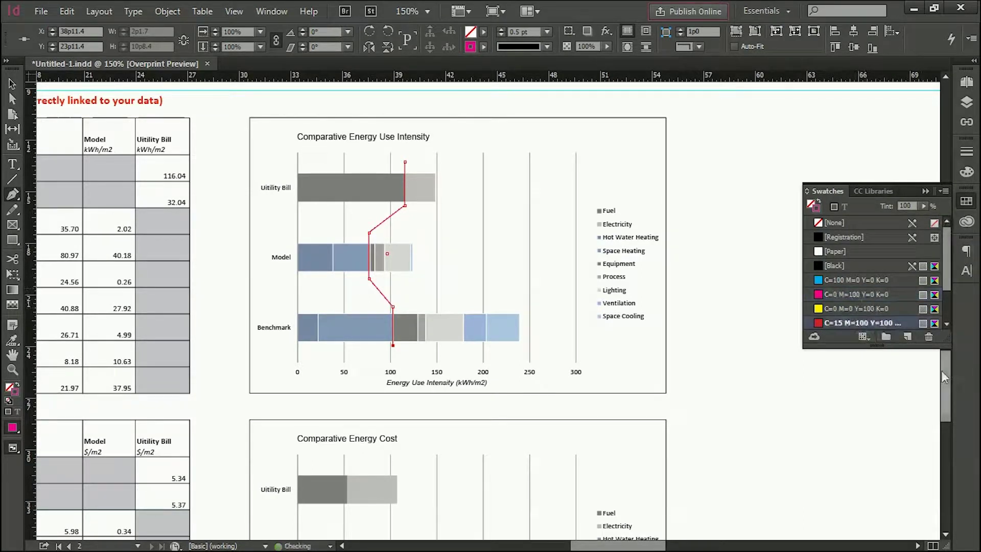
Step: Make the red line a 0.75 pt Dashed stroke, then deselect it
click(967, 153)
click(886, 159)
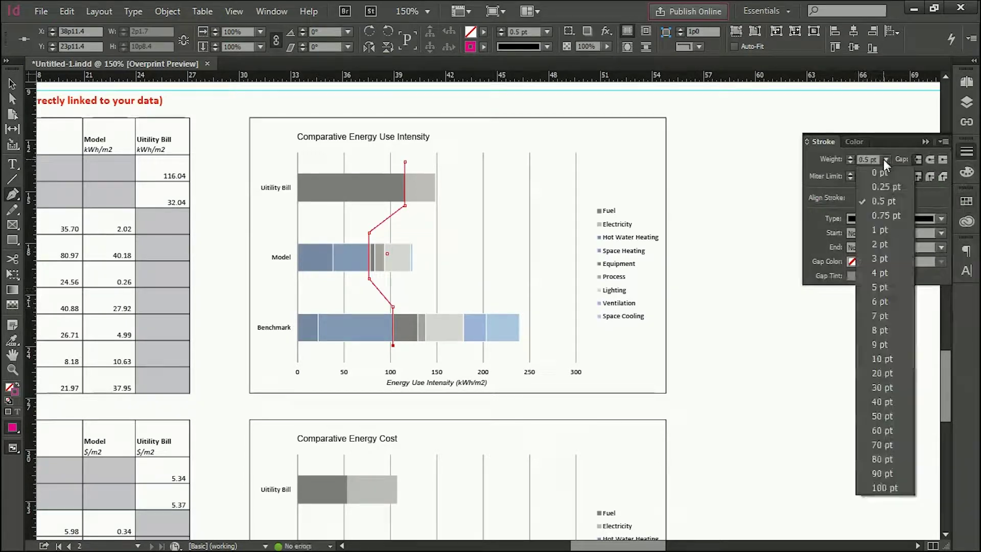
click(882, 216)
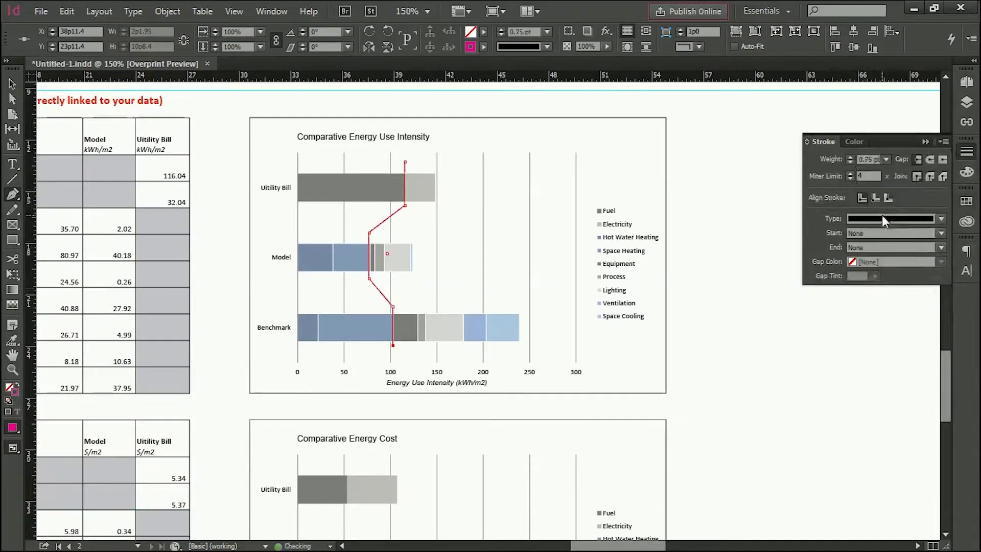
click(941, 219)
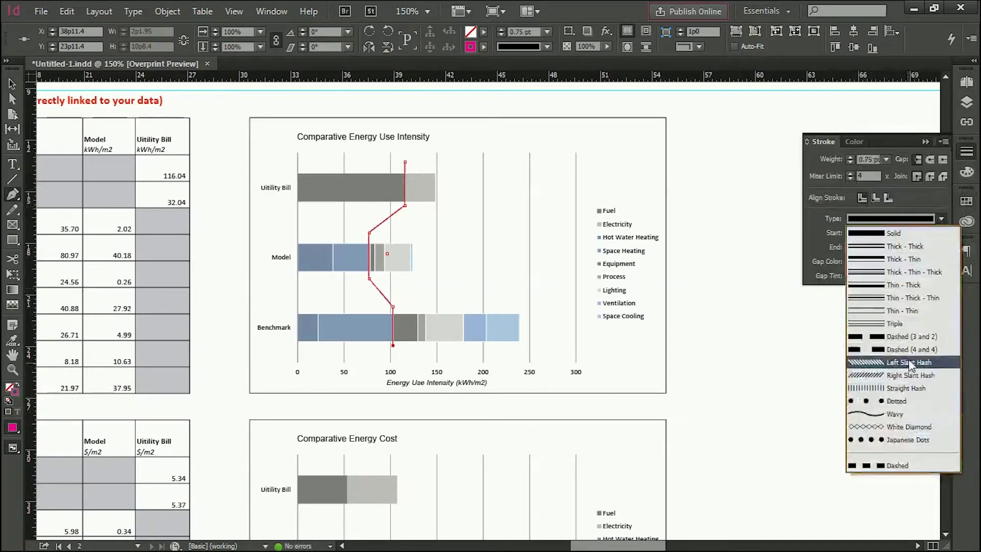
click(910, 337)
click(12, 83)
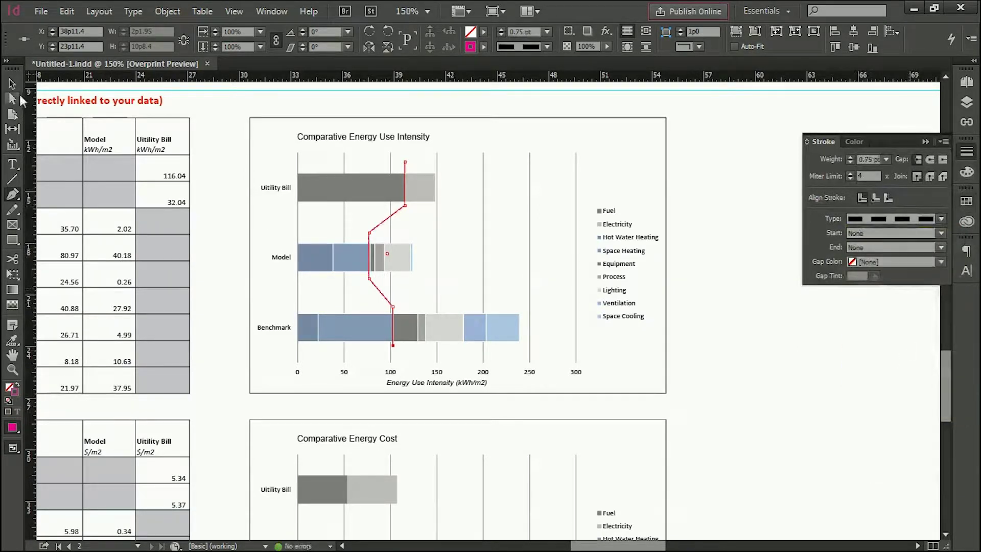
click(777, 392)
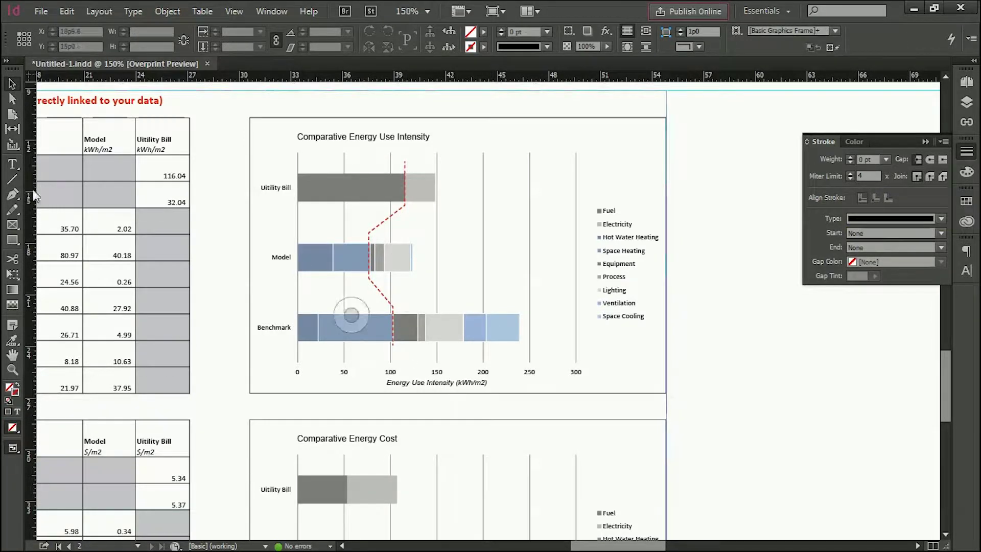
Step: Draw a 1 pt leader from the dashed line's bottom end, angling down then right
click(13, 194)
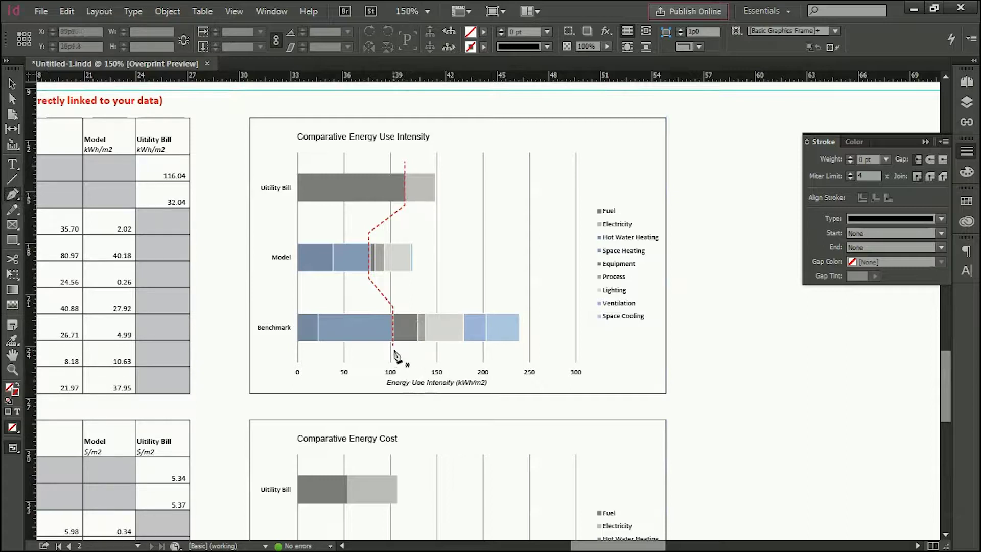
drag(395, 352, 436, 401)
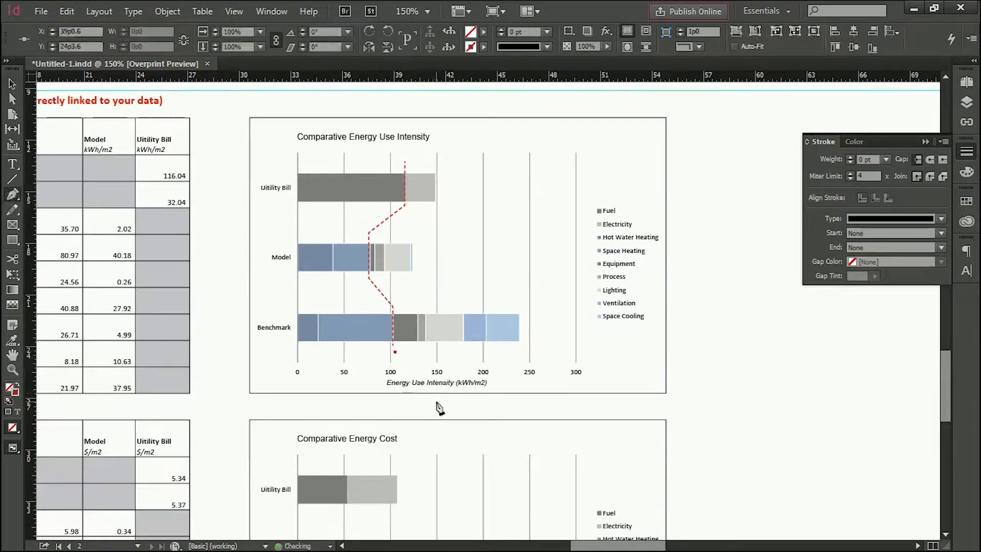
click(505, 402)
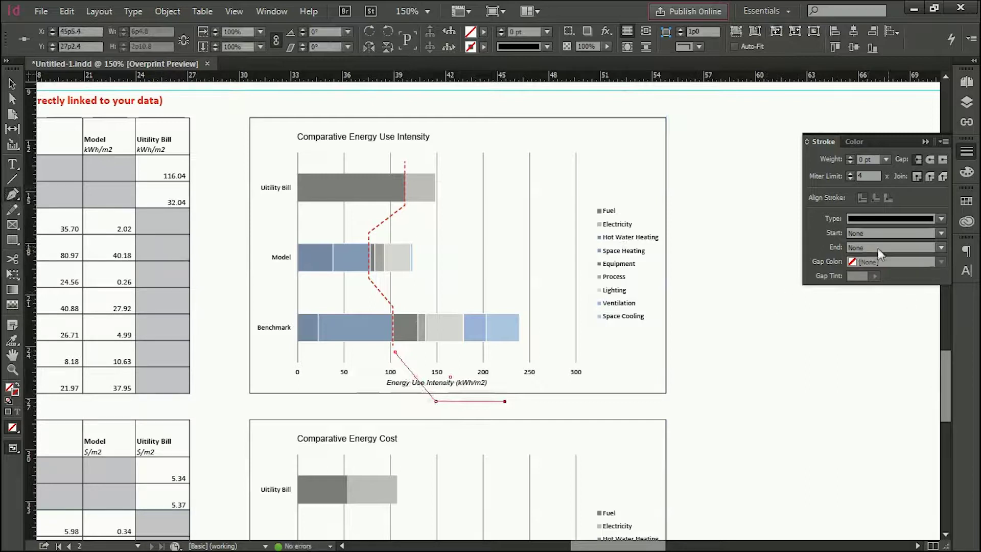
click(886, 159)
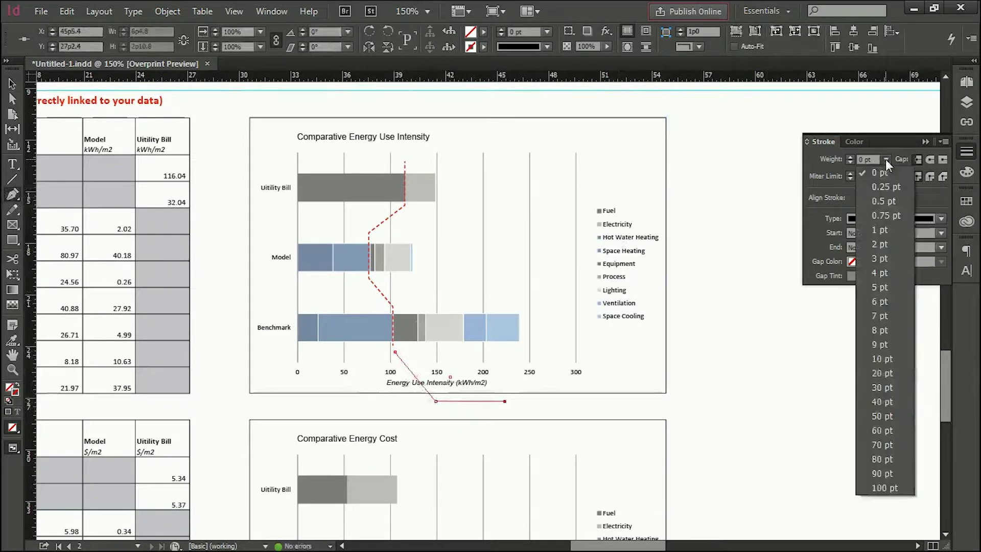
click(882, 231)
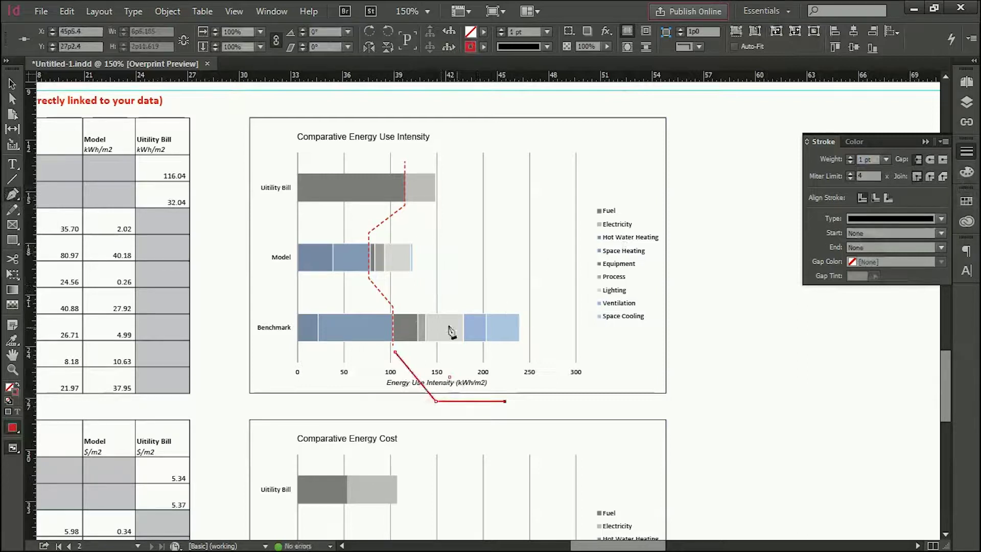
click(12, 83)
click(351, 316)
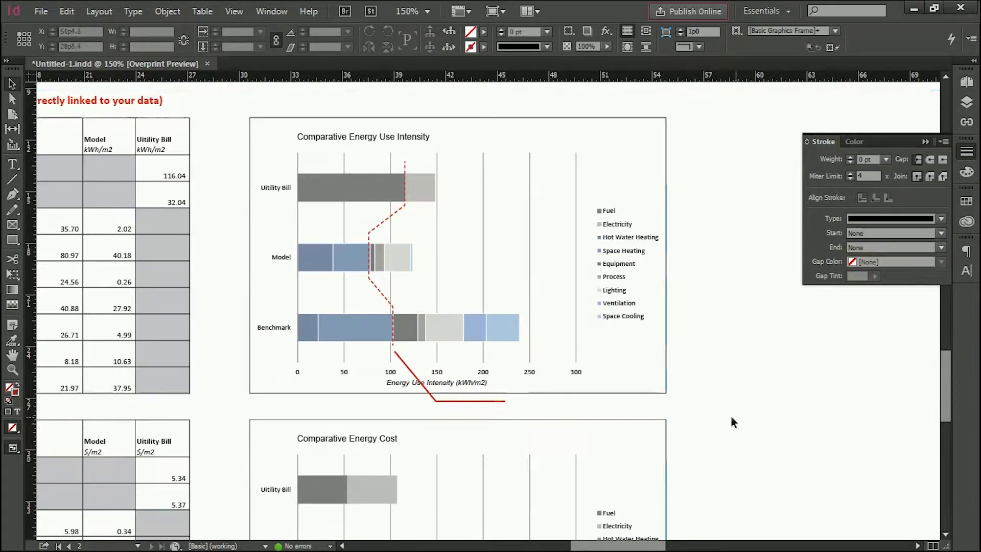
click(462, 402)
Step: Draw a text frame for the note to the right of the chart
click(813, 410)
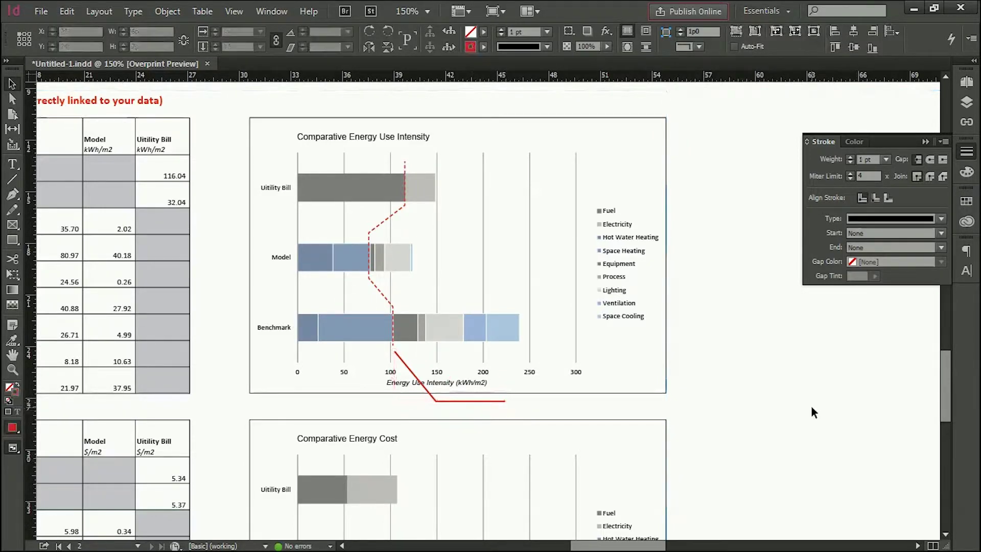
click(12, 163)
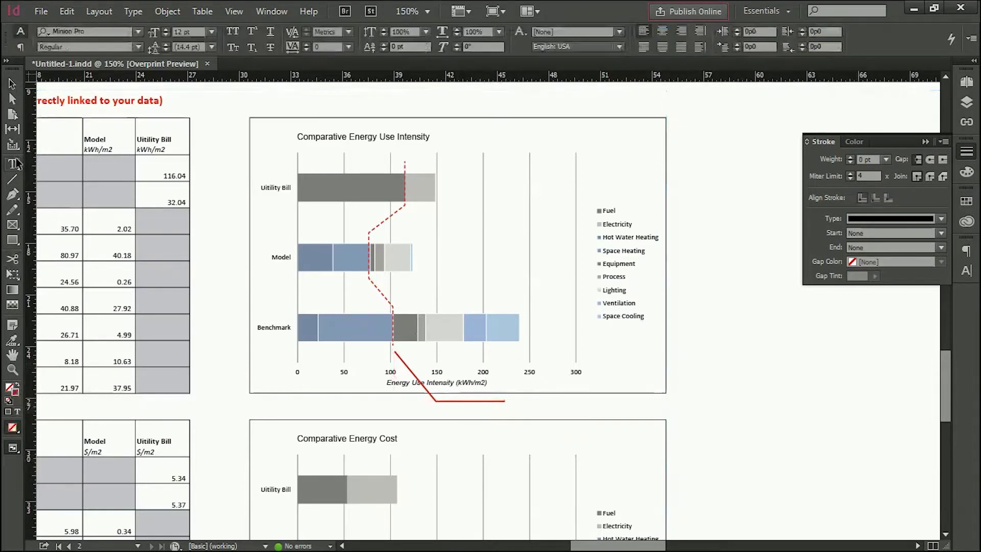
drag(687, 356, 884, 432)
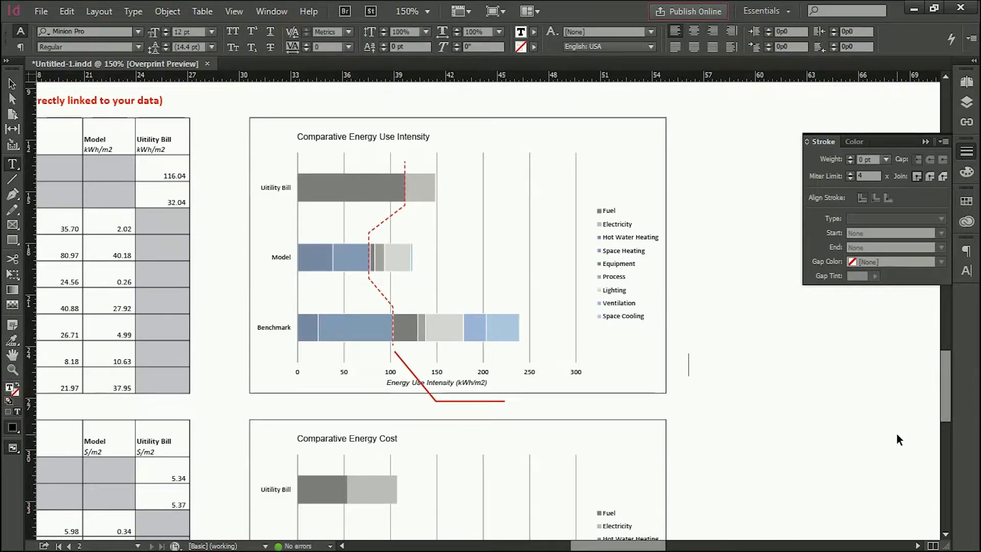
Step: Type 'All models should show similar fuel consumption but they don't', correcting the typos
text(WOUould)
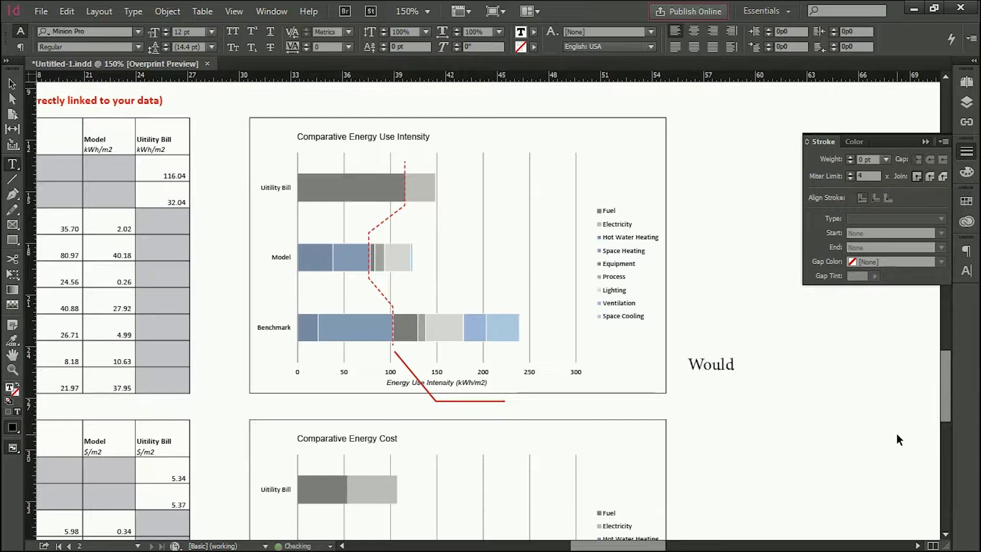
text( expect all)
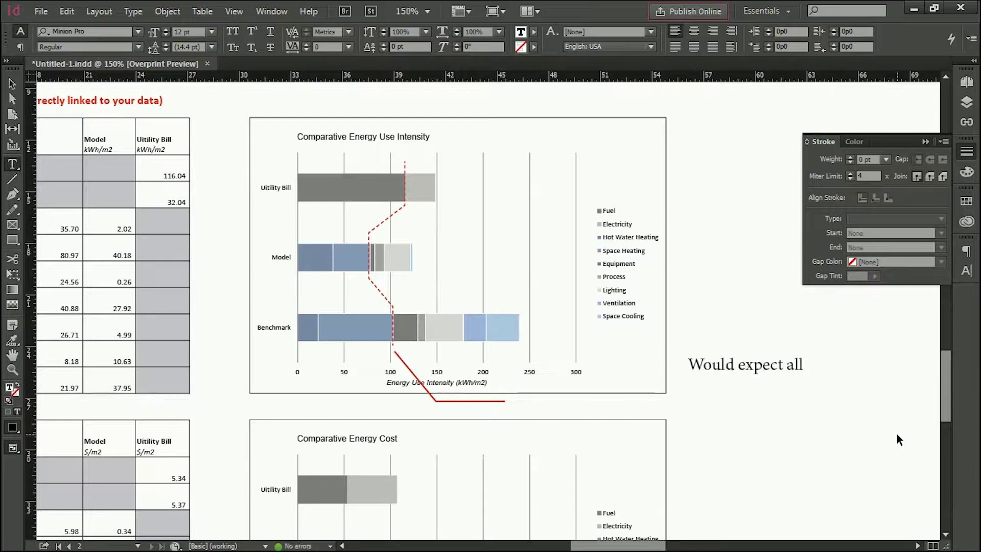
key(BackSpace)
key(BackSpace)
key(BackSpace)
key(BackSpace)
key(BackSpace)
key(BackSpace)
key(BackSpace)
key(BackSpace)
key(BackSpace)
key(BackSpace)
key(BackSpace)
key(BackSpace)
key(BackSpace)
key(BackSpace)
key(BackSpace)
key(BackSpace)
key(BackSpace)
text(All)
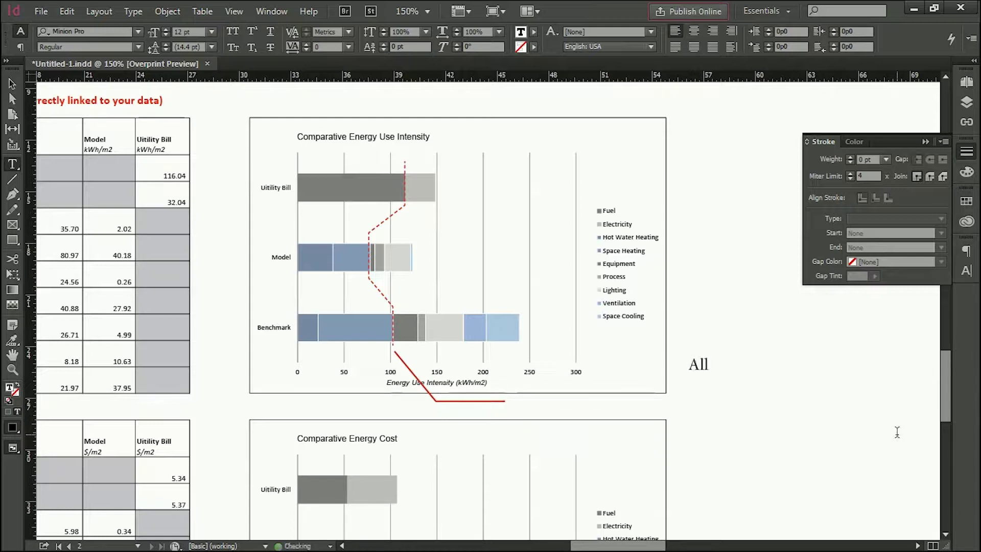
text( models shou)
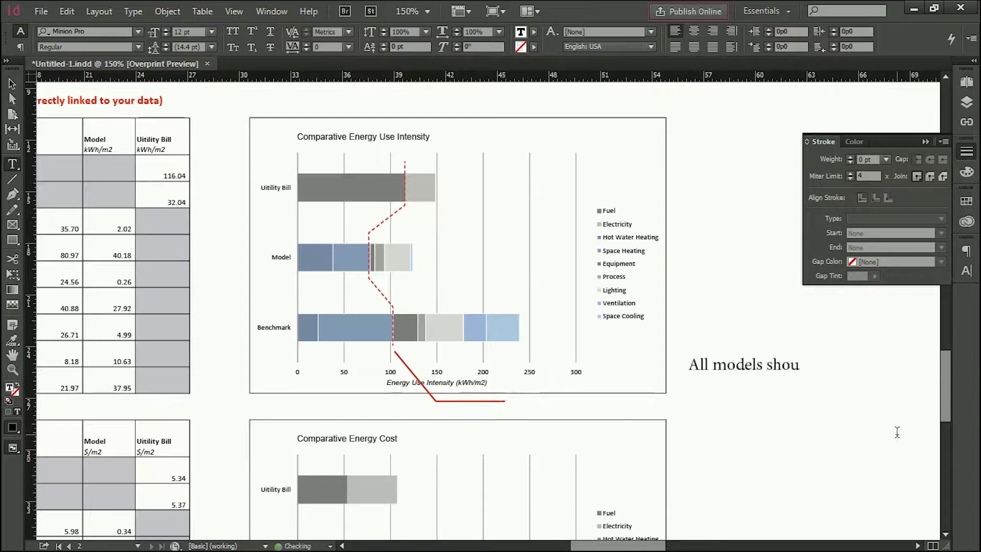
text(ld show )
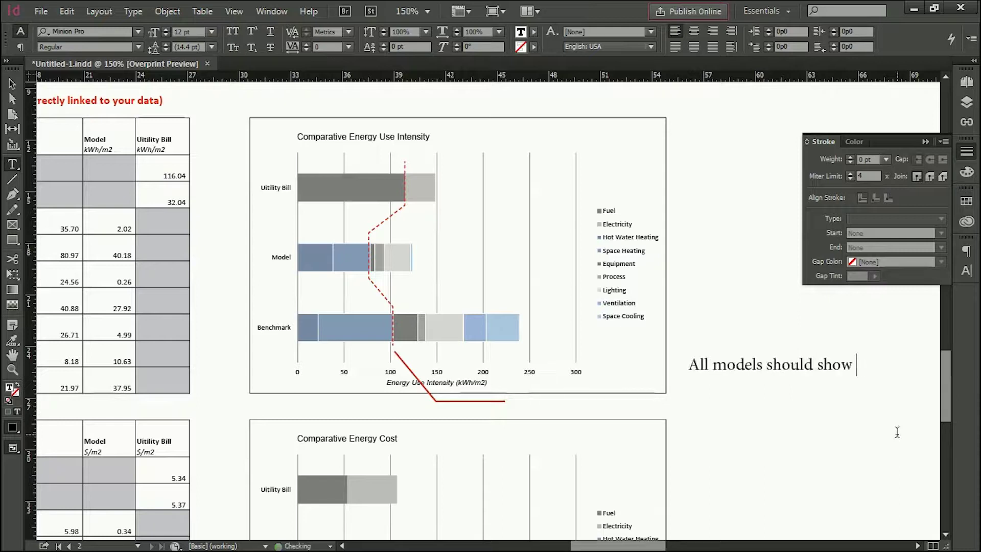
text(similar fueld)
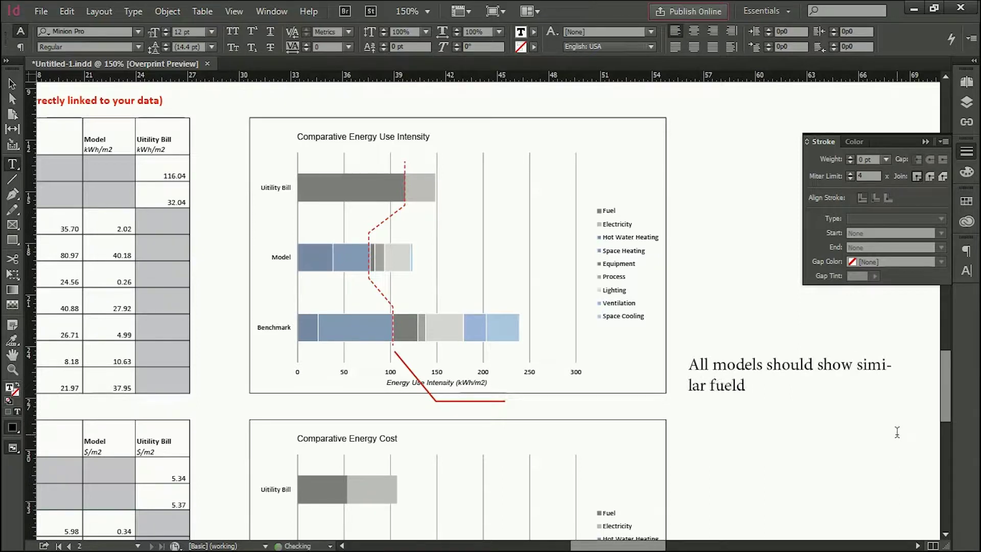
key(BackSpace)
text(consumption)
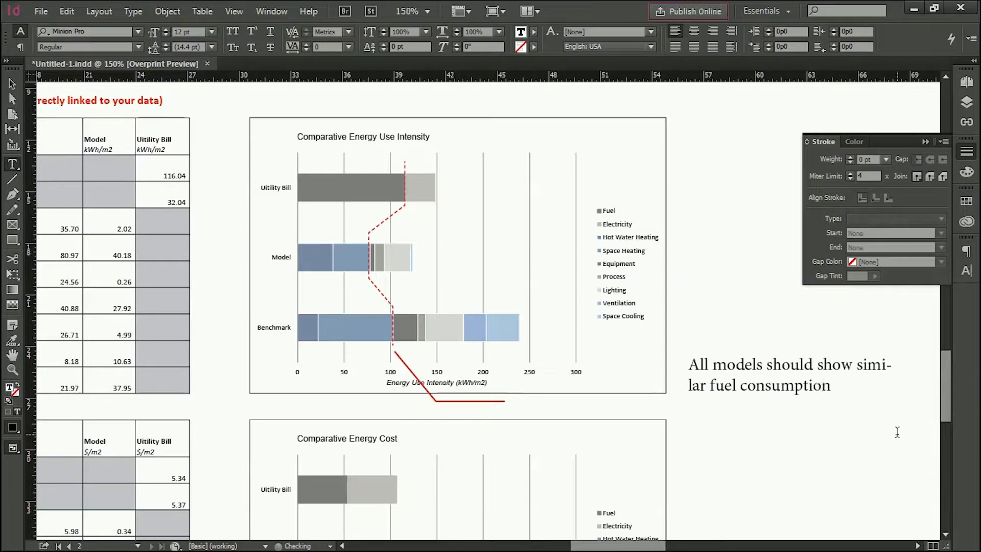
text( but t)
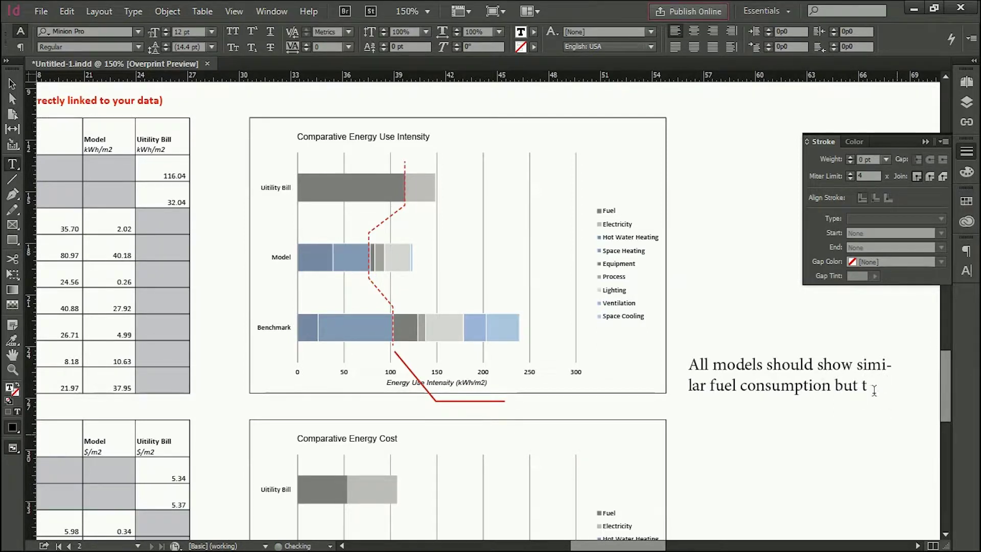
text(hey don't)
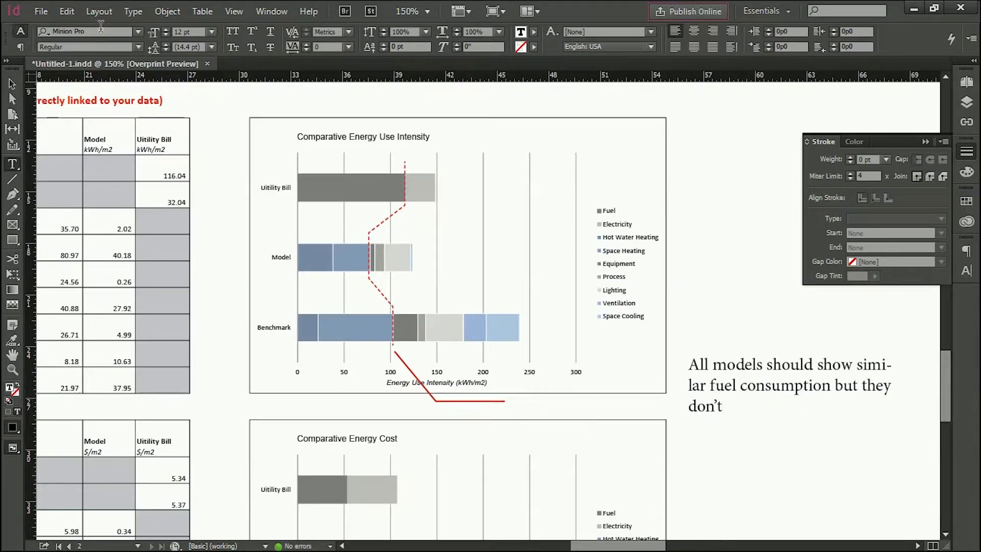
key(Escape)
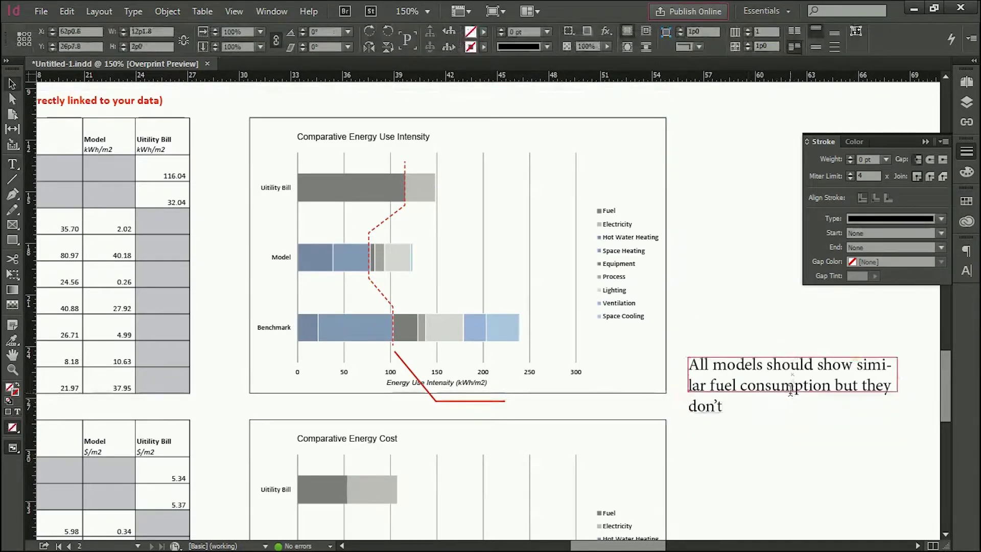
Step: Drag the note frame onto the chart beside Benchmark, shrinking it to one visible line
drag(792, 435, 793, 386)
click(870, 445)
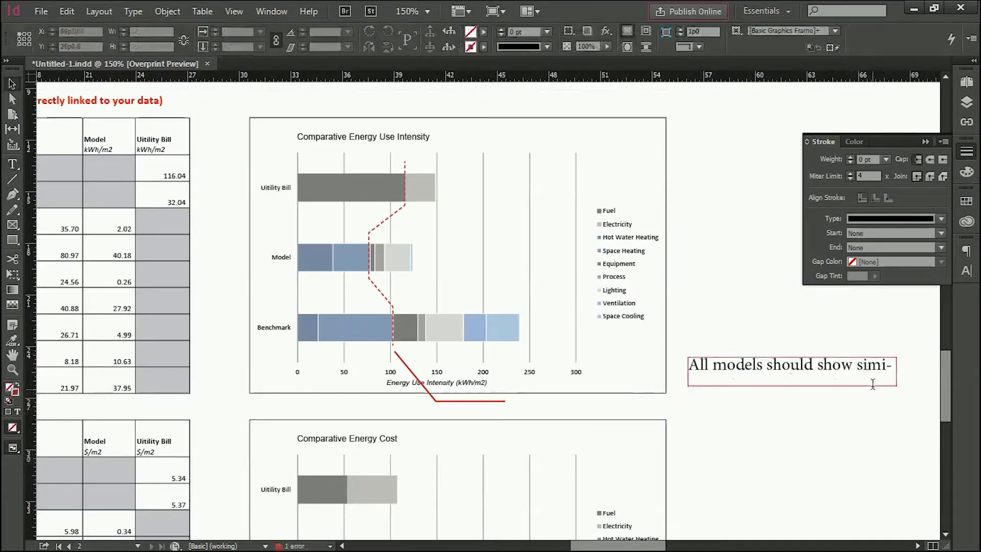
click(872, 366)
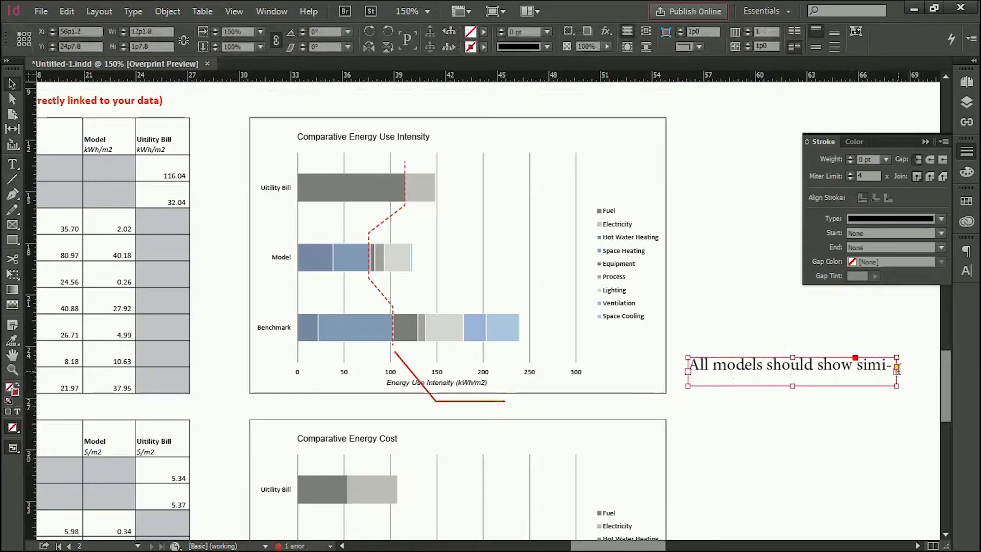
drag(794, 385, 794, 467)
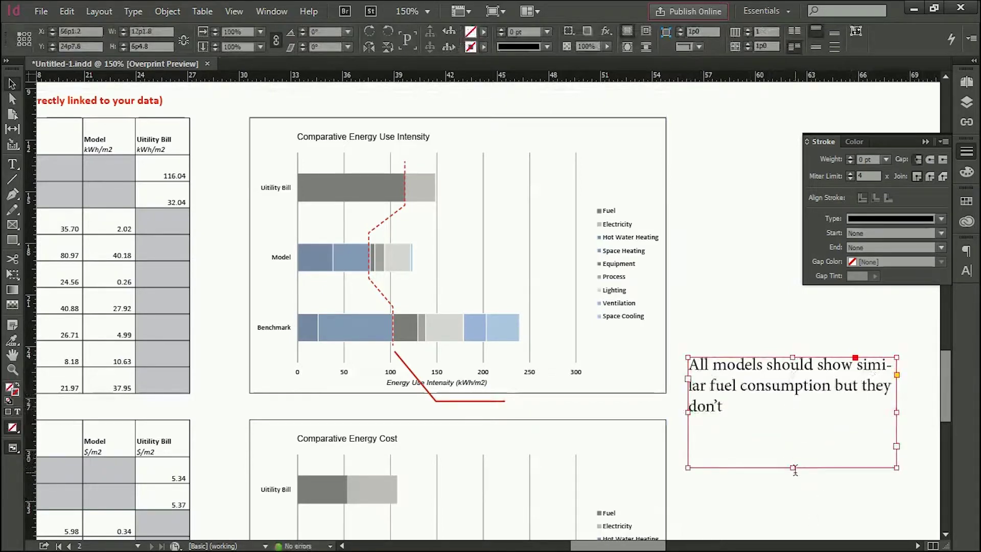
drag(774, 362, 623, 315)
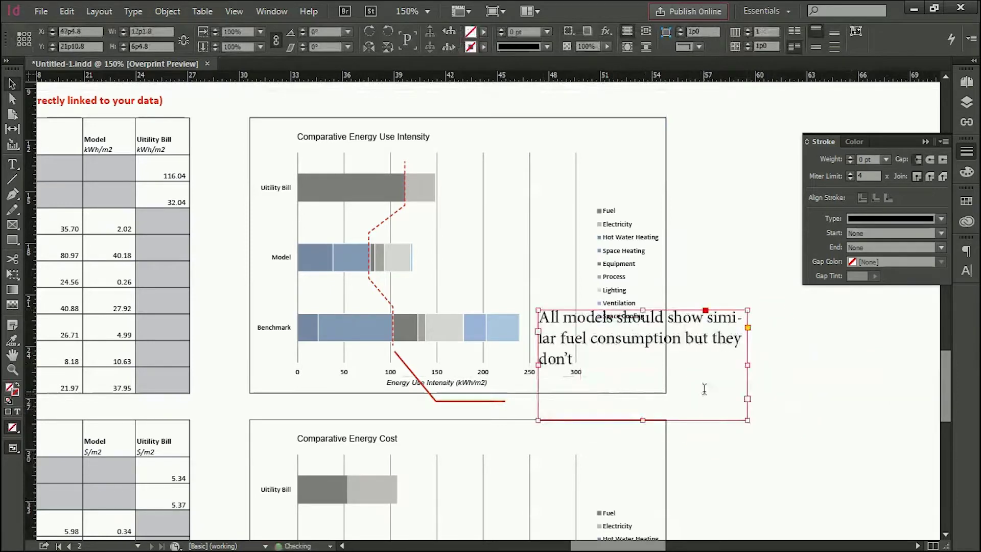
drag(643, 421, 645, 457)
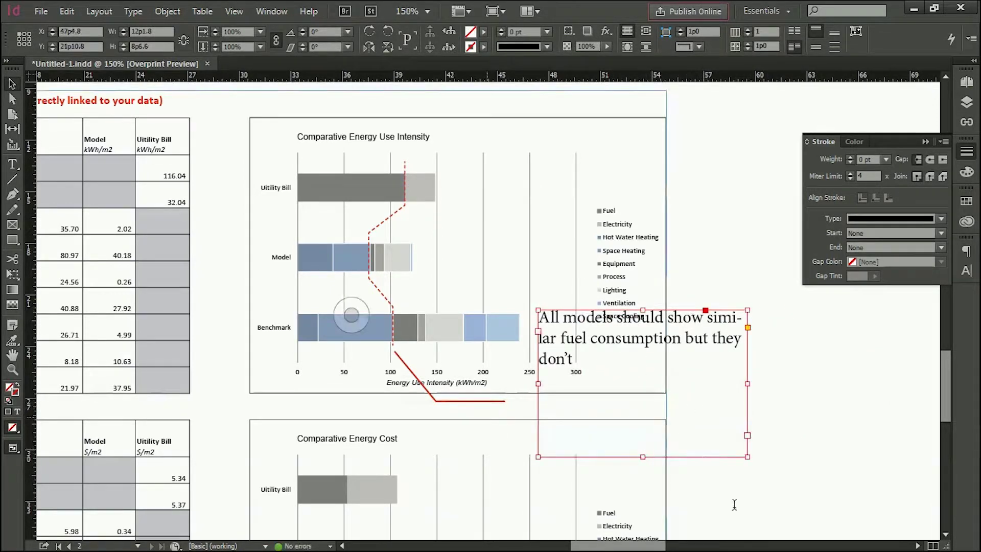
drag(645, 459, 638, 341)
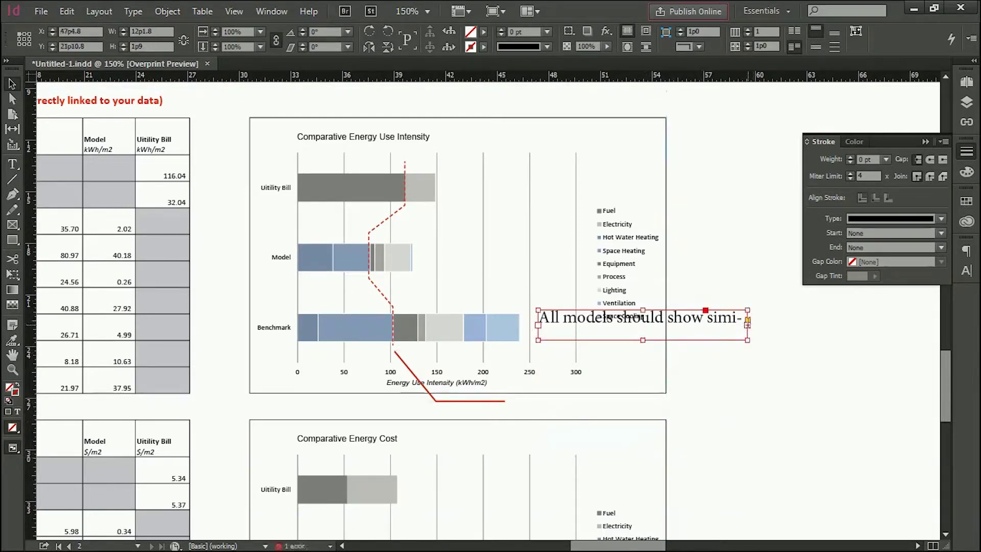
Step: Flow the hidden overset note text into a new threaded frame, testing and undoing a deletion of 'show'
drag(782, 341, 930, 448)
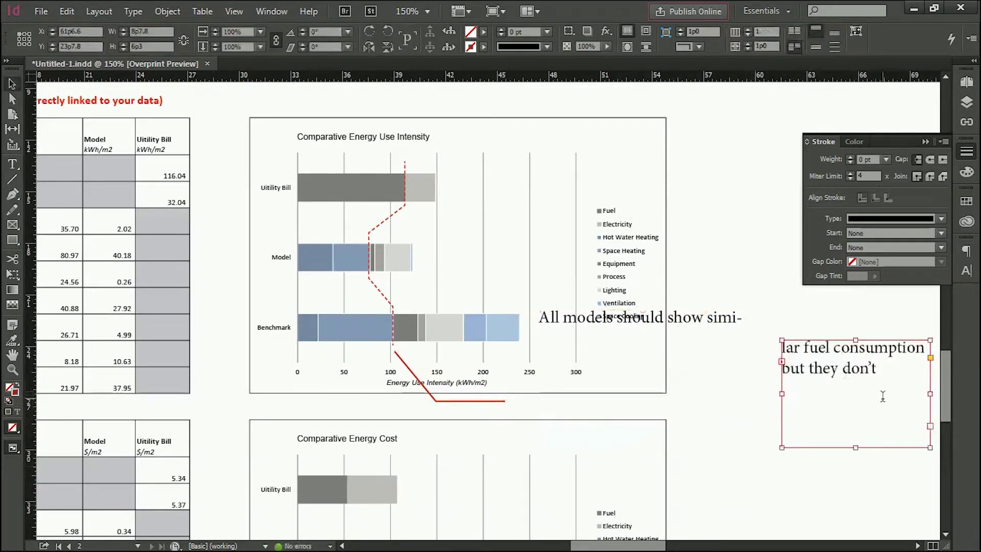
double_click(691, 317)
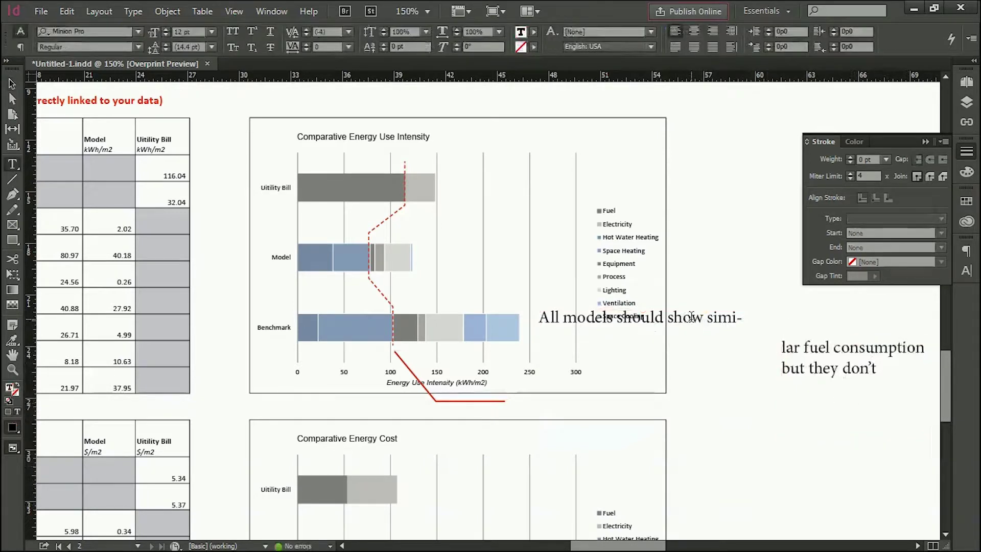
double_click(691, 317)
key(BackSpace)
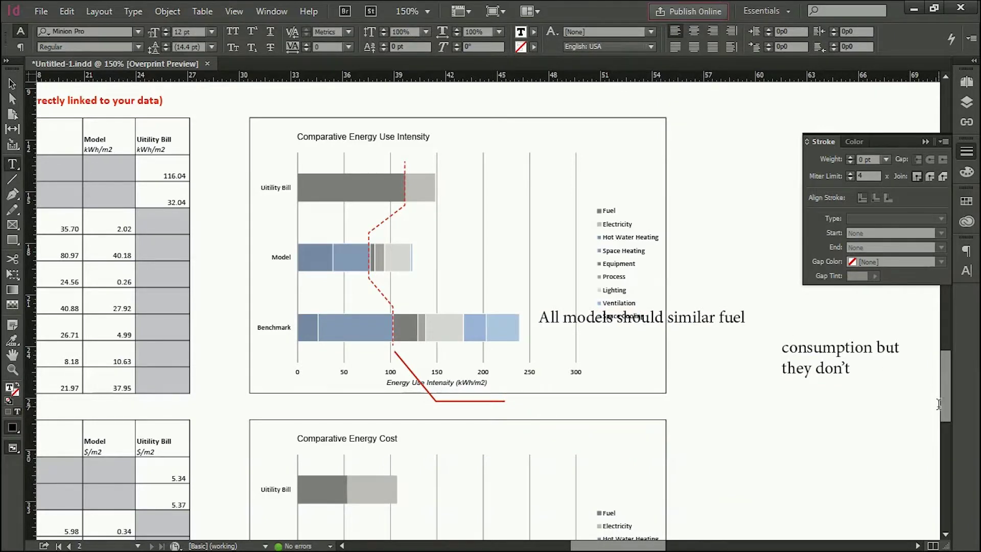
key(ctrl+z)
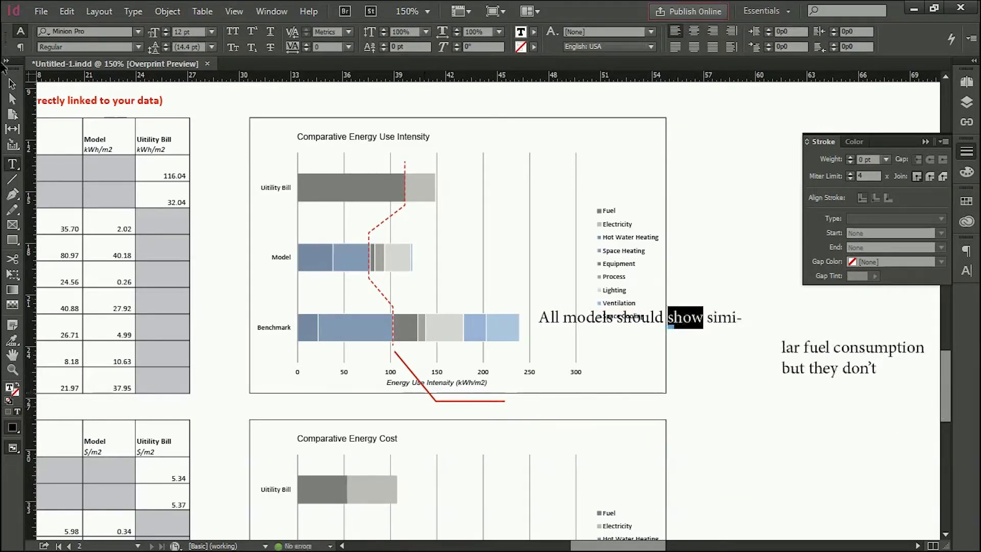
key(Escape)
Step: Delete the extra threaded frame, enlarge the first note frame to fit all lines, and select its text
click(873, 431)
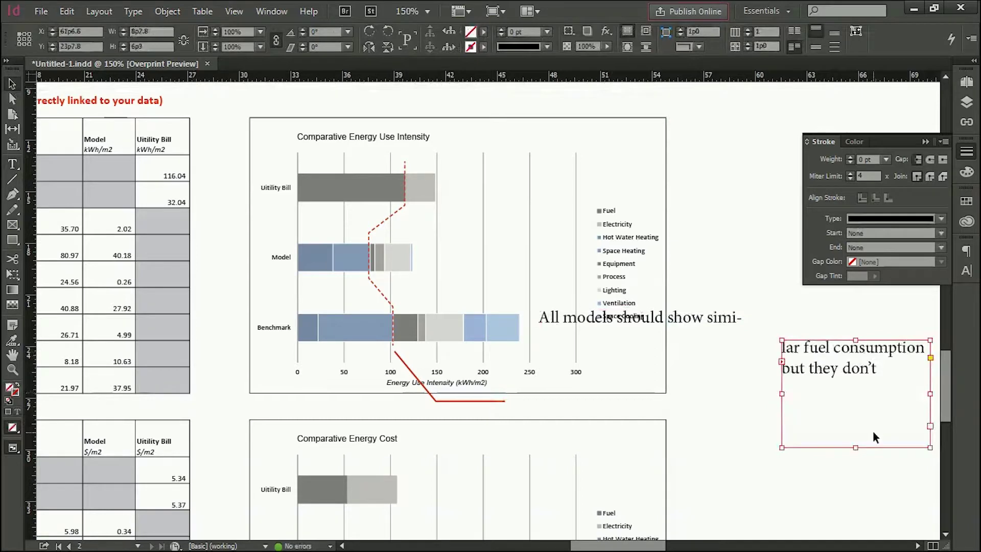
key(Delete)
click(640, 341)
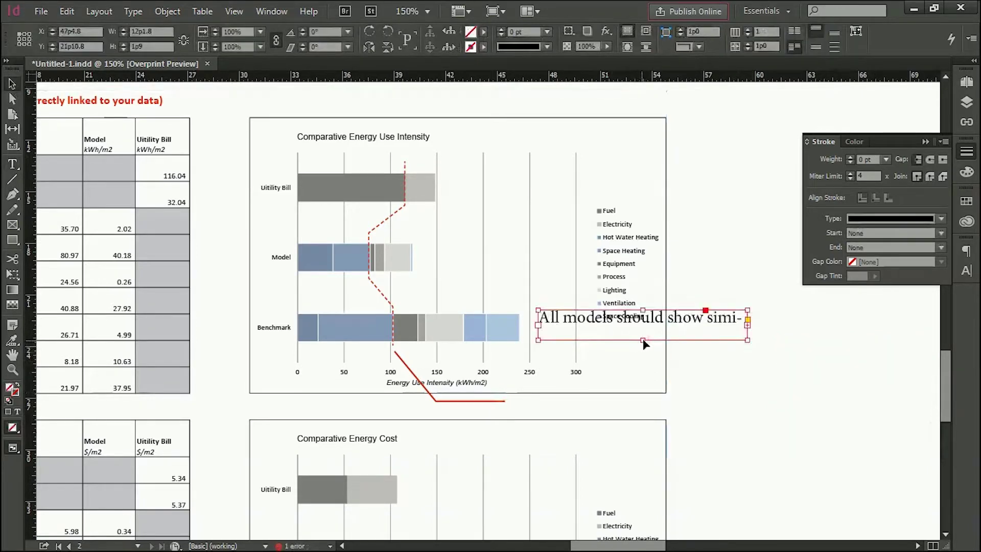
drag(642, 341, 671, 470)
double_click(673, 386)
key(ctrl+a)
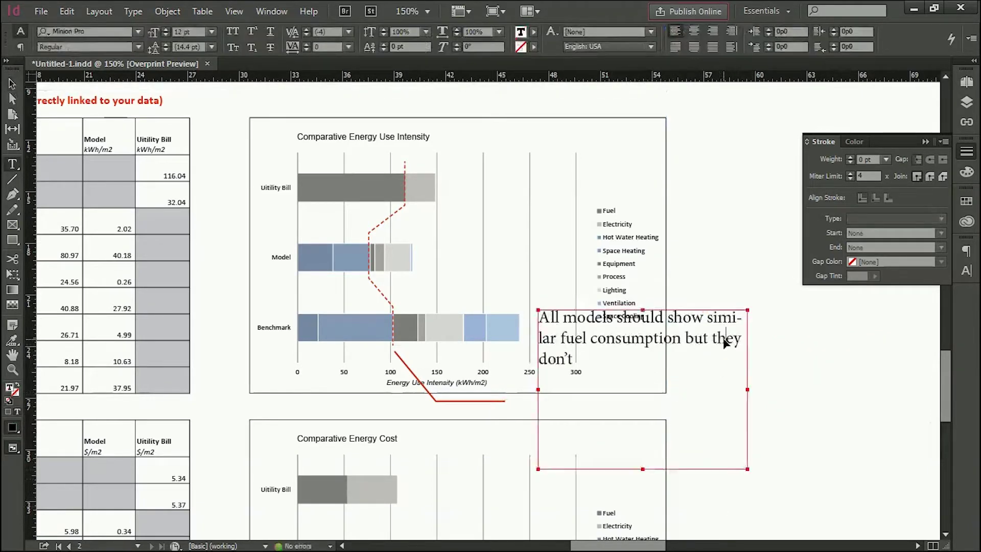
Step: Set the note text in Lucida Sans and colour it red
click(138, 31)
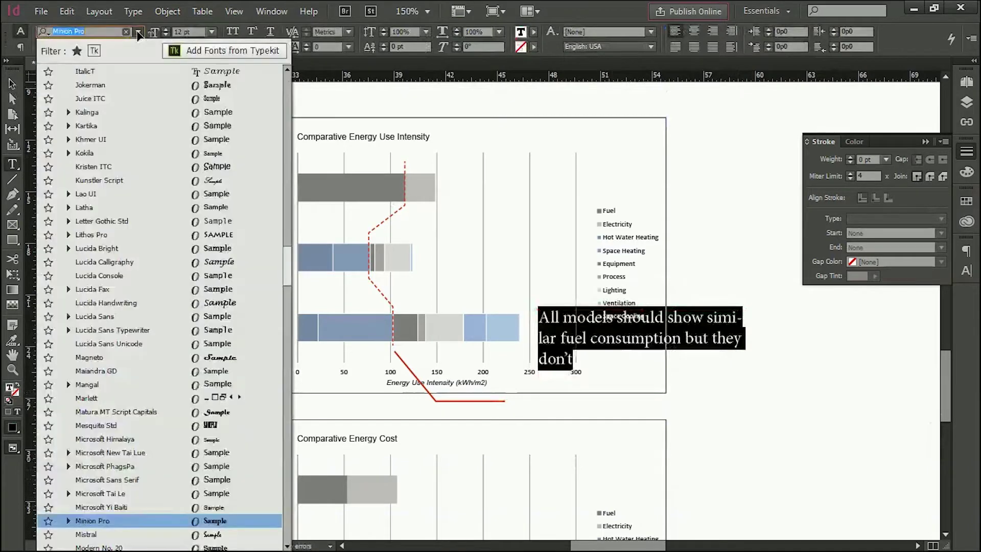
click(111, 317)
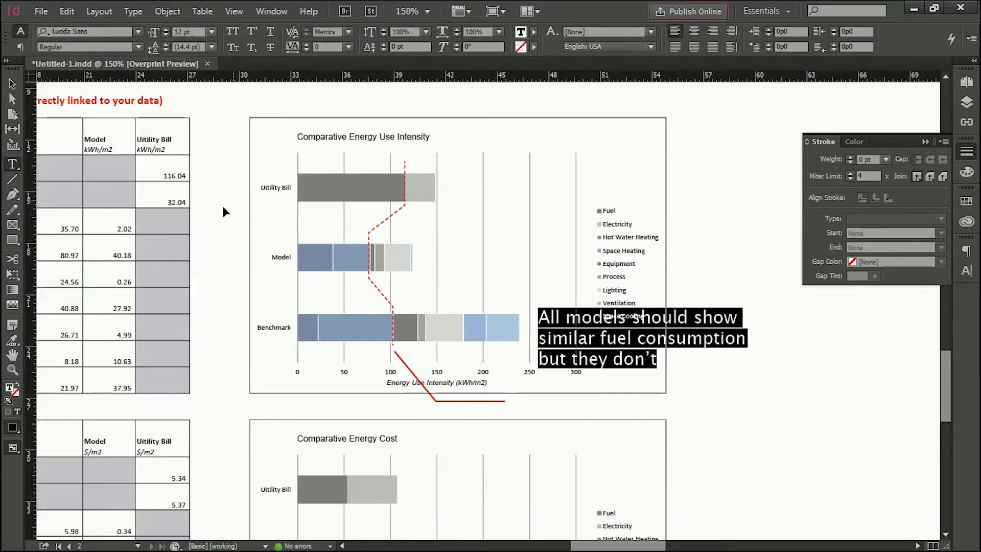
click(966, 203)
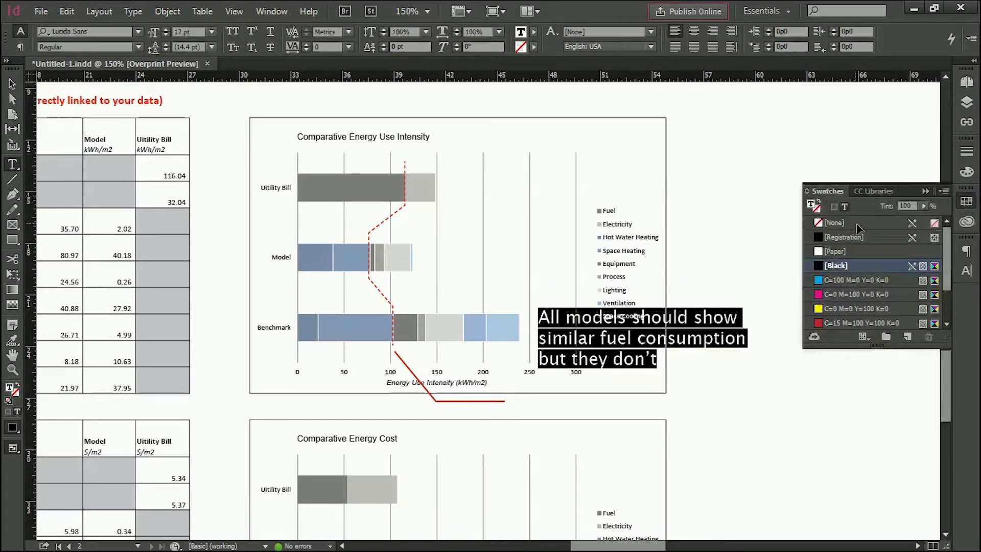
click(859, 322)
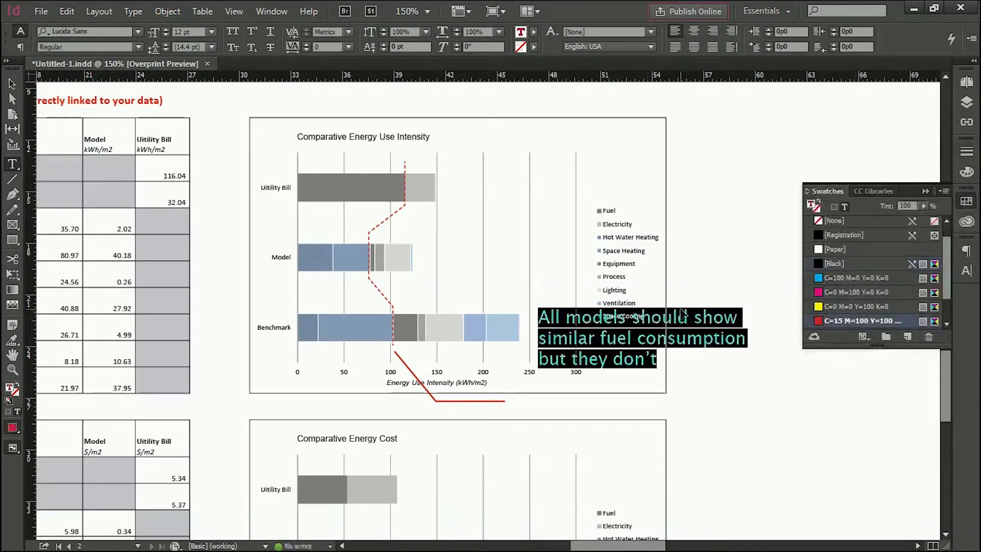
click(693, 333)
Step: Reposition the note frame just right of the red leader line's end and resume editing its text
key(Escape)
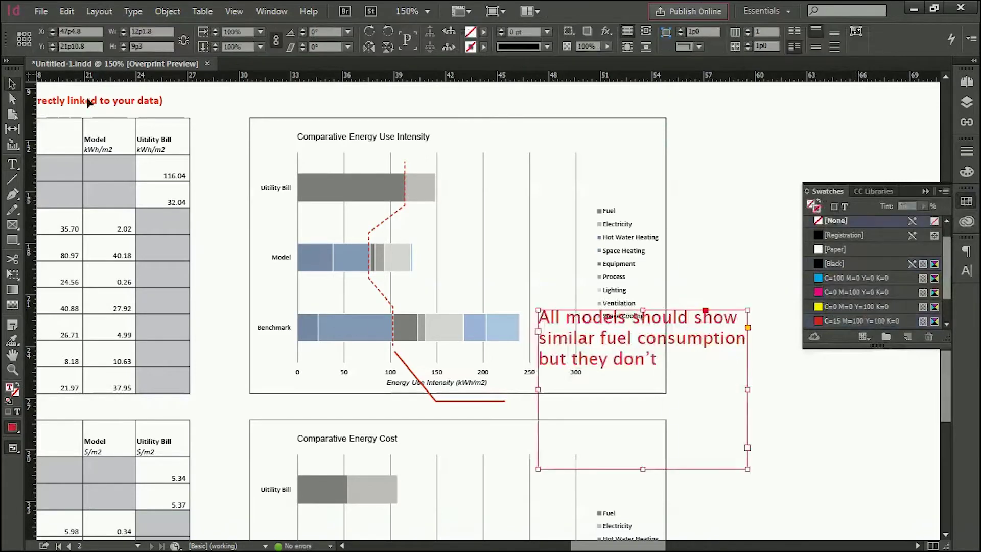
drag(701, 372, 849, 420)
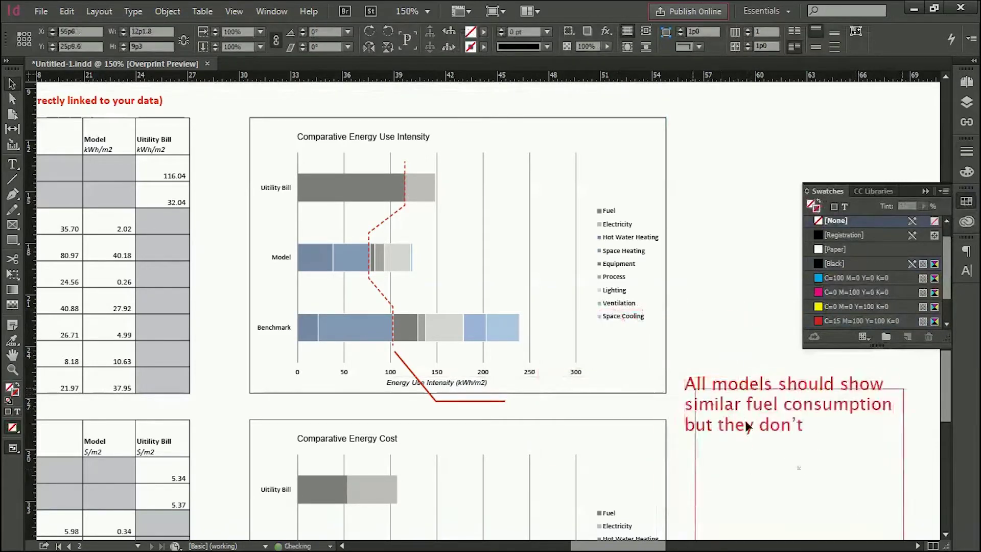
drag(740, 394, 732, 371)
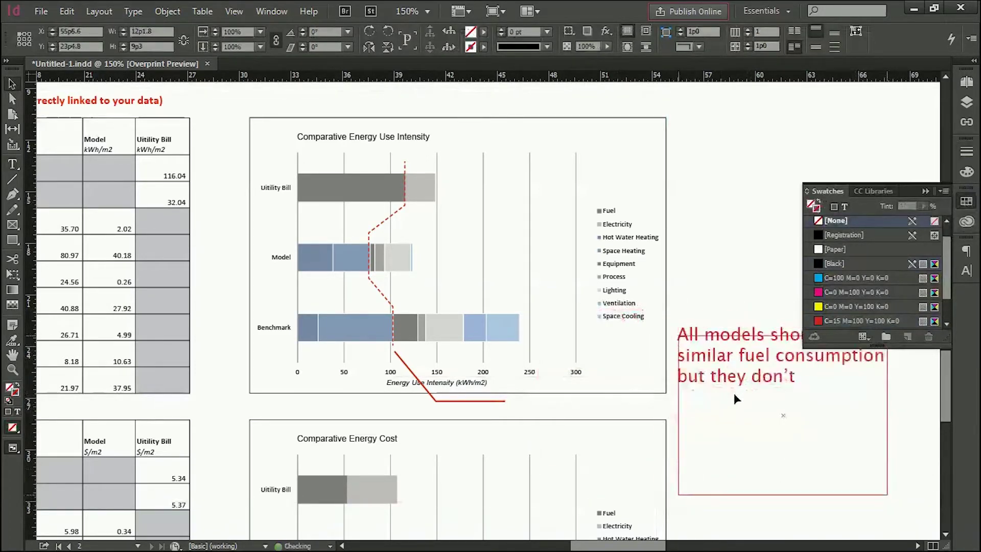
double_click(752, 388)
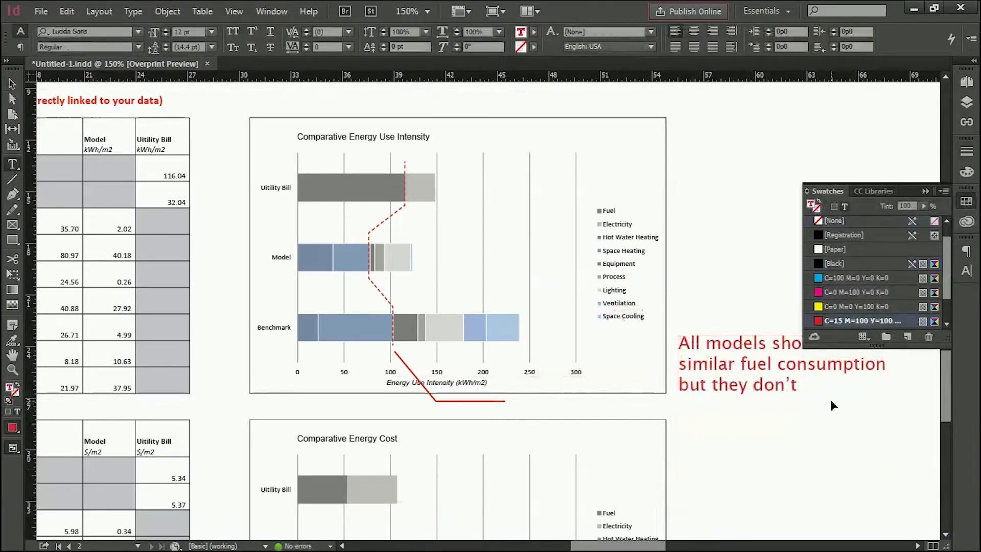
key(Right)
key(Right)
key(Right)
key(Right)
Step: After "don't", add "because I might have underestimated the space heating fuel use." to the note
click(966, 201)
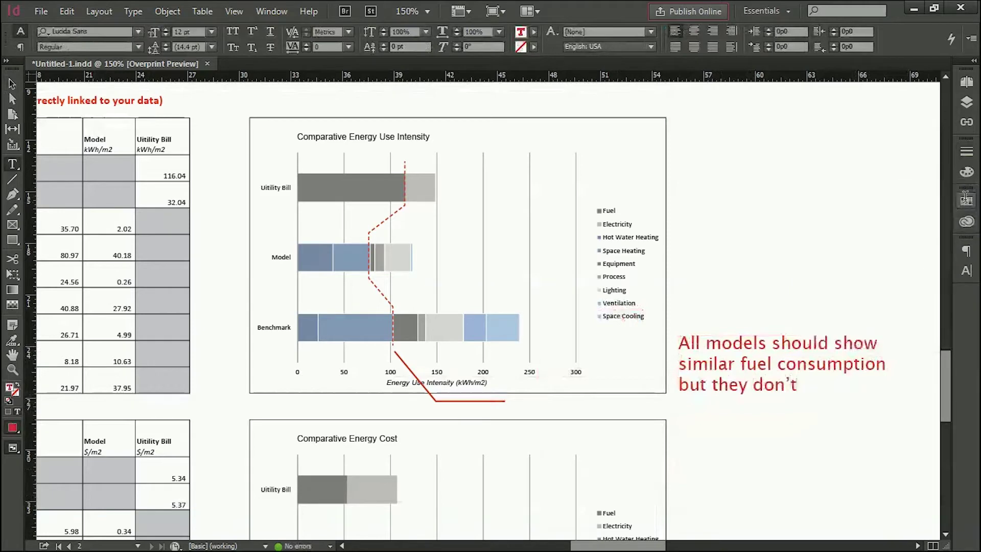
key(Right)
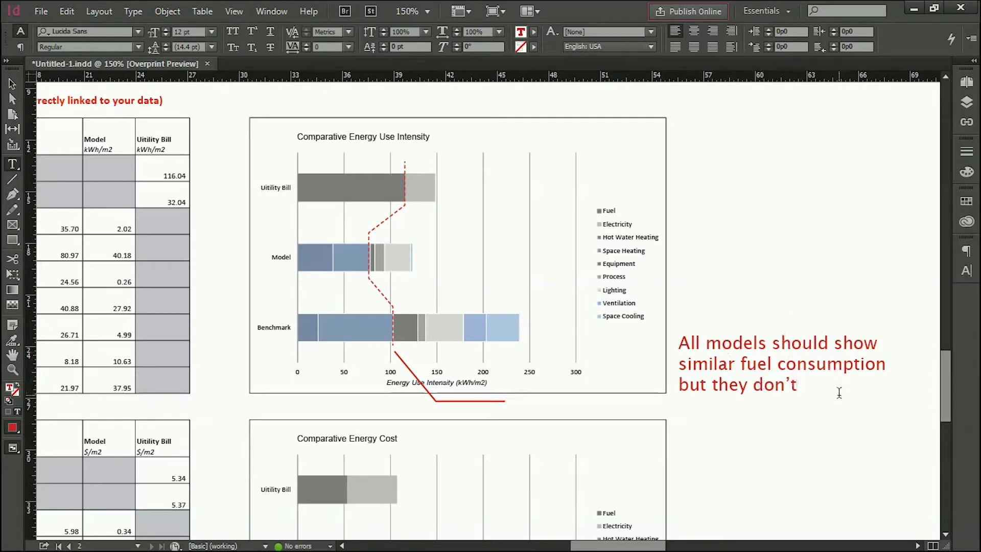
text(because)
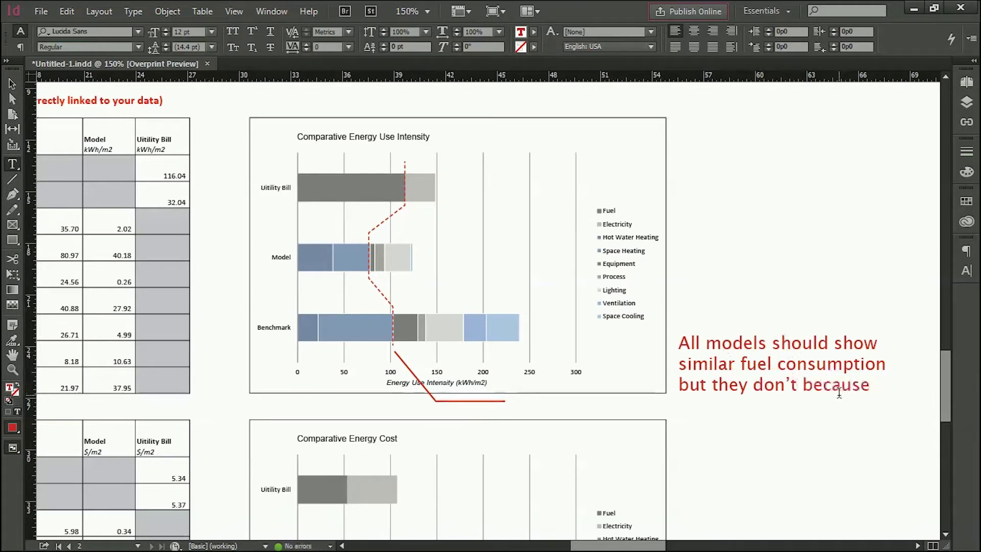
text( I might have u)
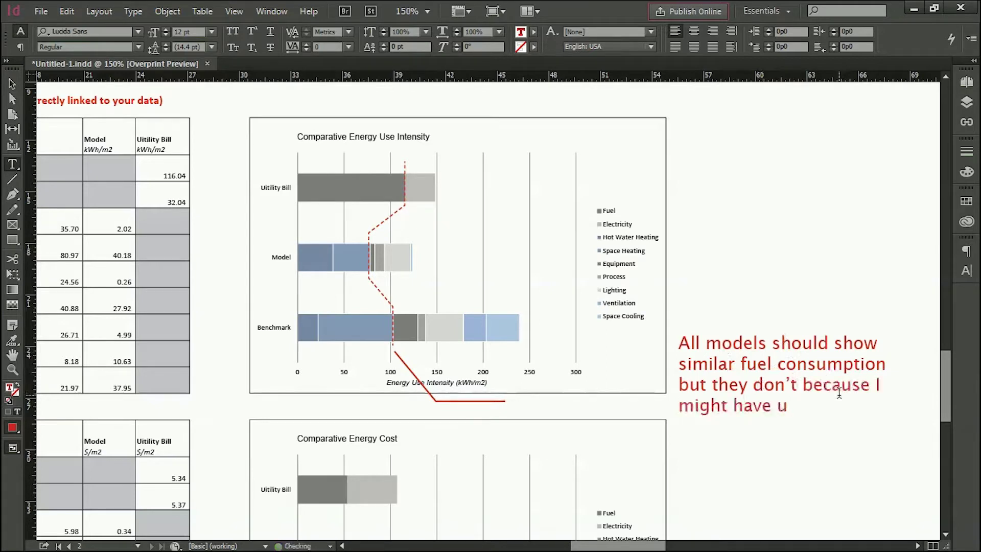
text(nderestimated the)
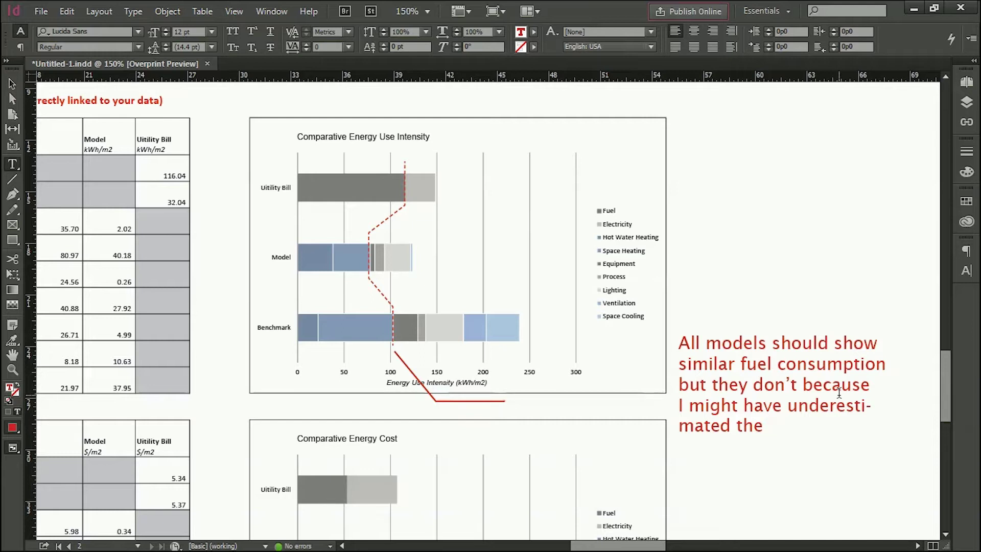
text(space heating)
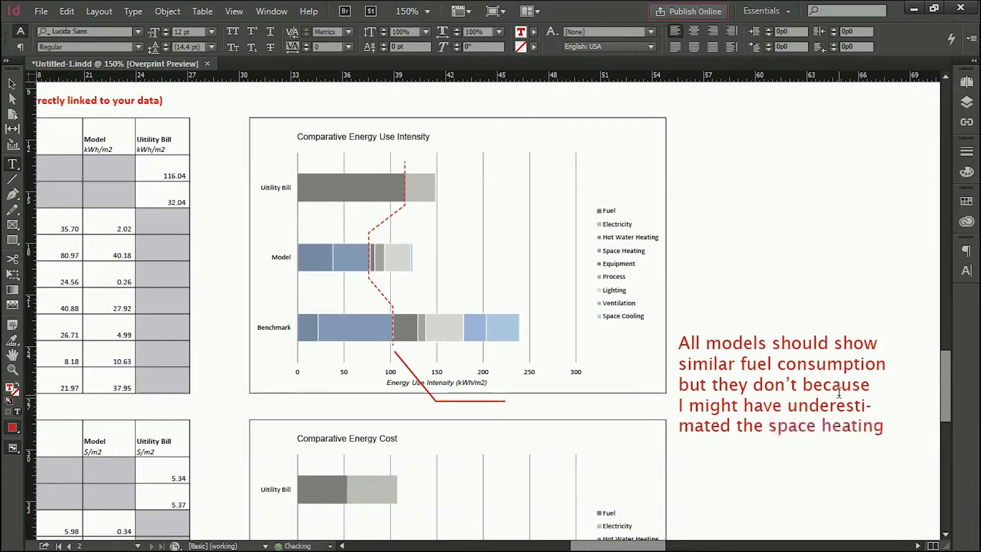
text( requirements.)
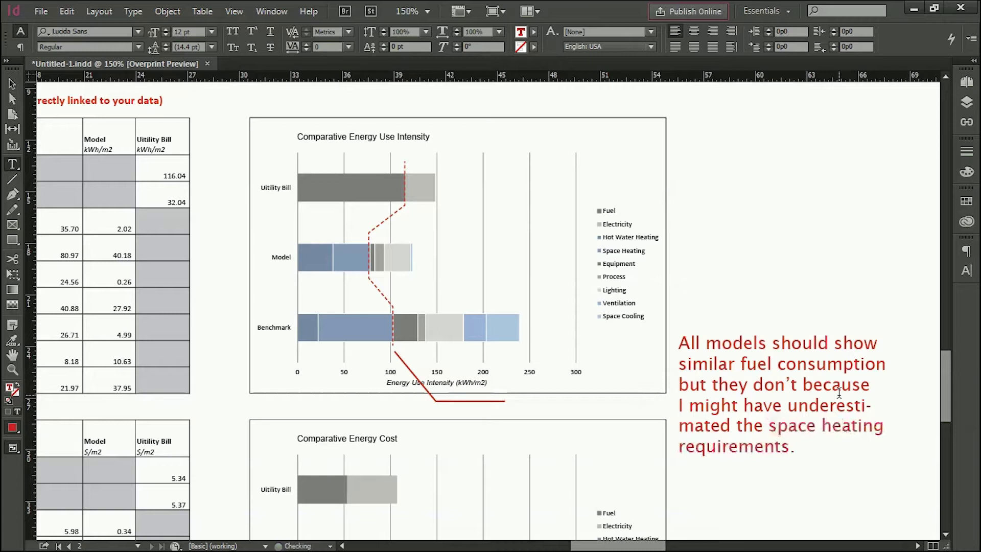
key(shift+Home)
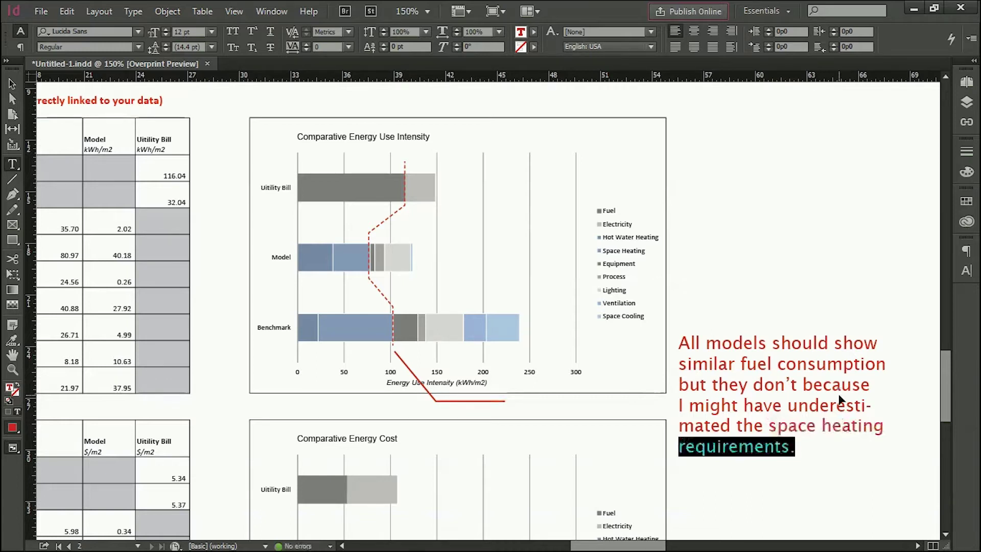
text(fuel use.)
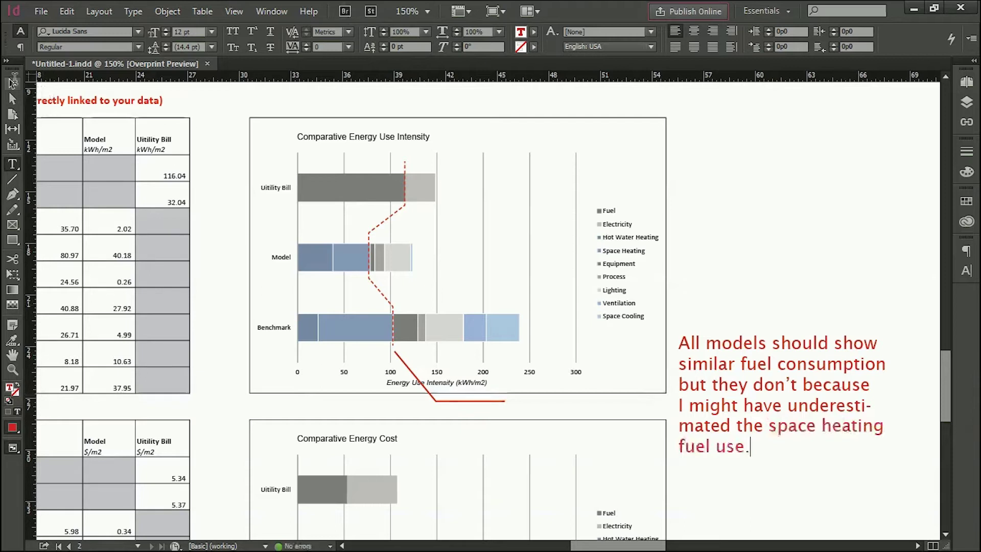
key(Escape)
click(464, 401)
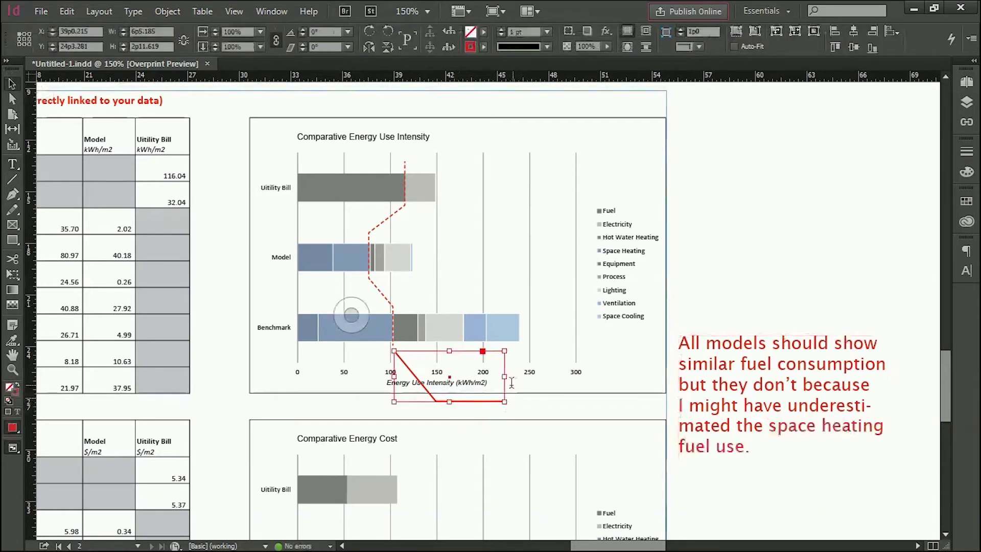
Step: Stretch the red leader's horizontal end right and lower the note to meet it
drag(506, 377, 725, 451)
click(718, 391)
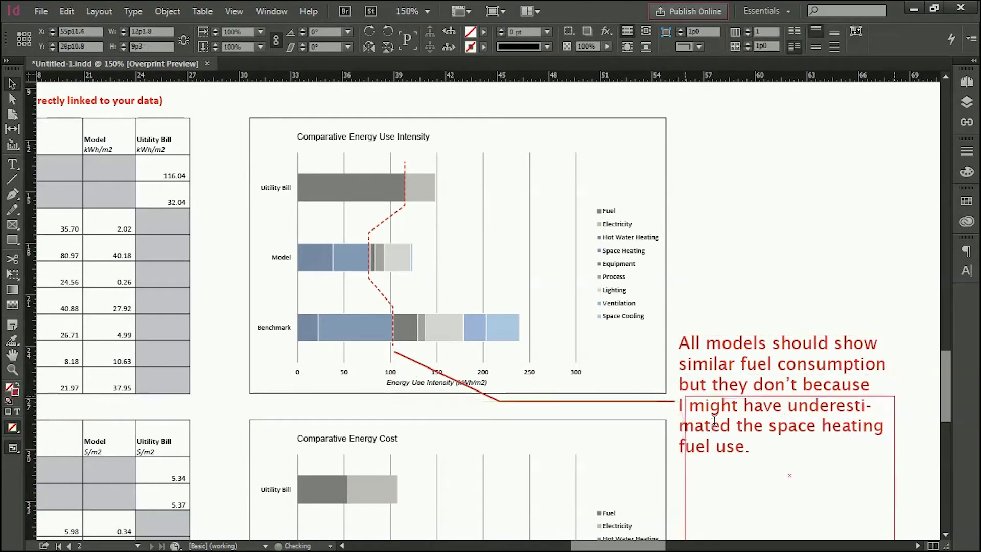
click(739, 339)
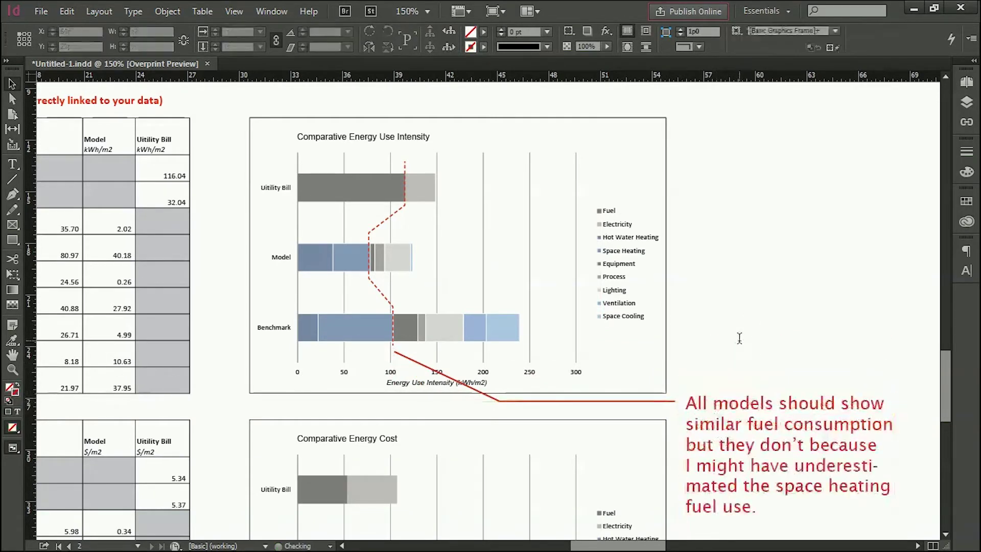
Step: Give the red leader a SimpleWide start arrowhead pointing at the dashed line
click(414, 361)
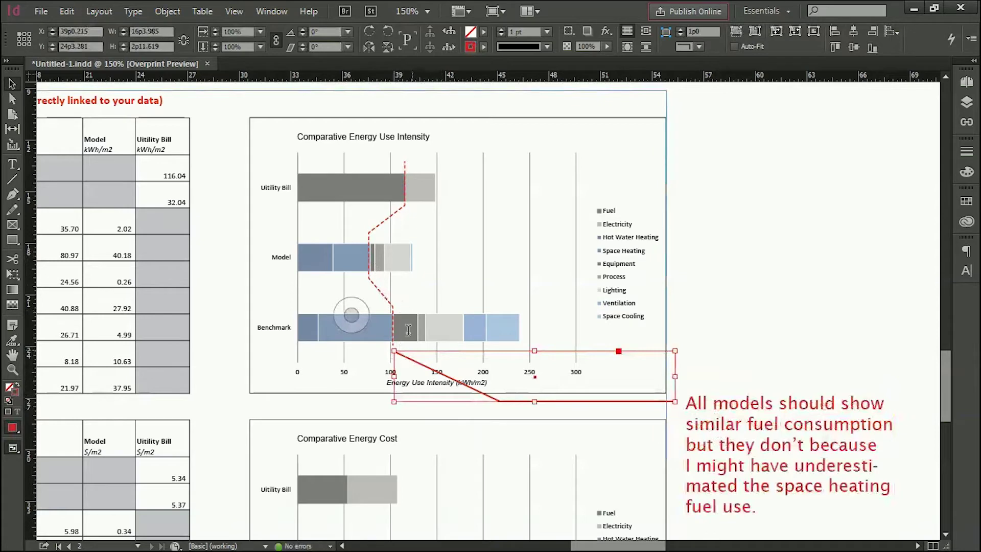
click(967, 152)
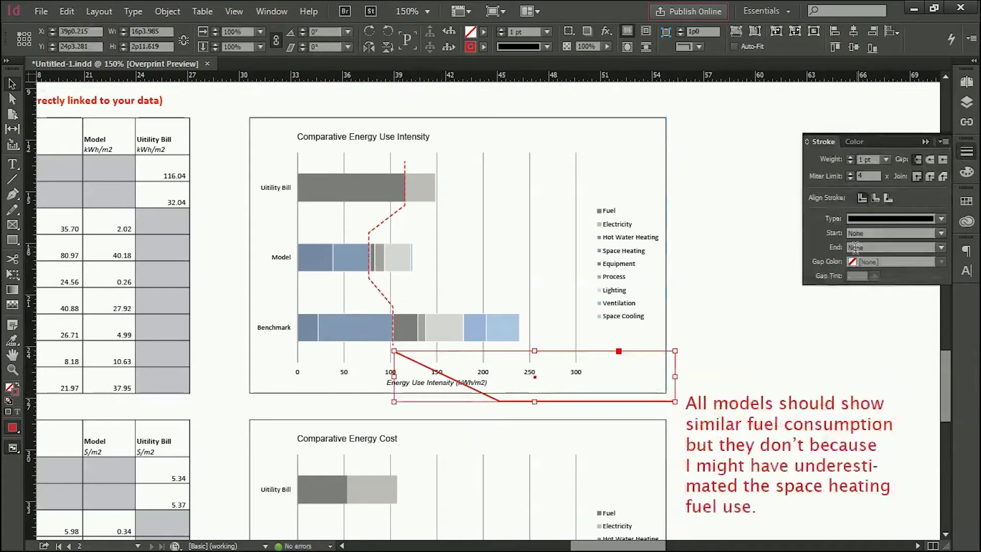
click(864, 232)
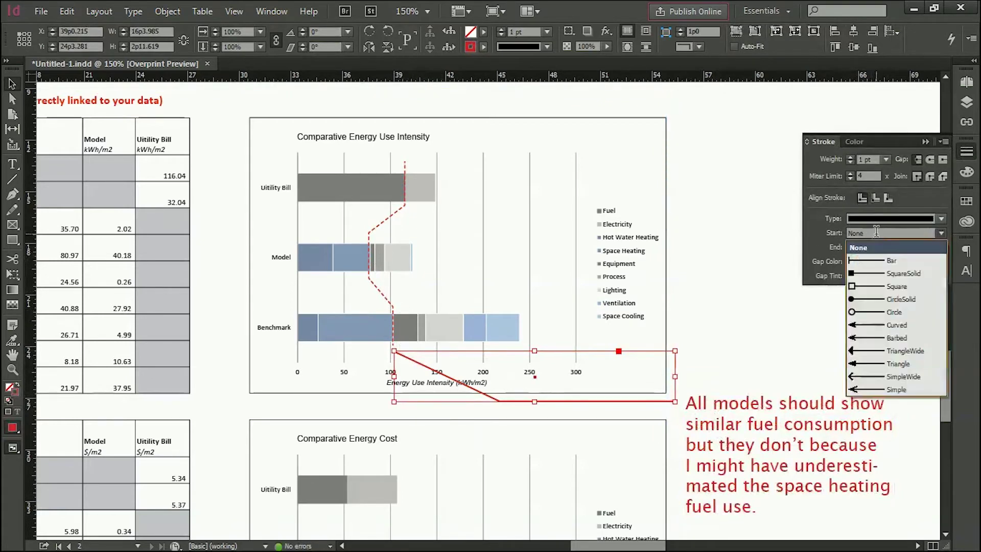
click(907, 376)
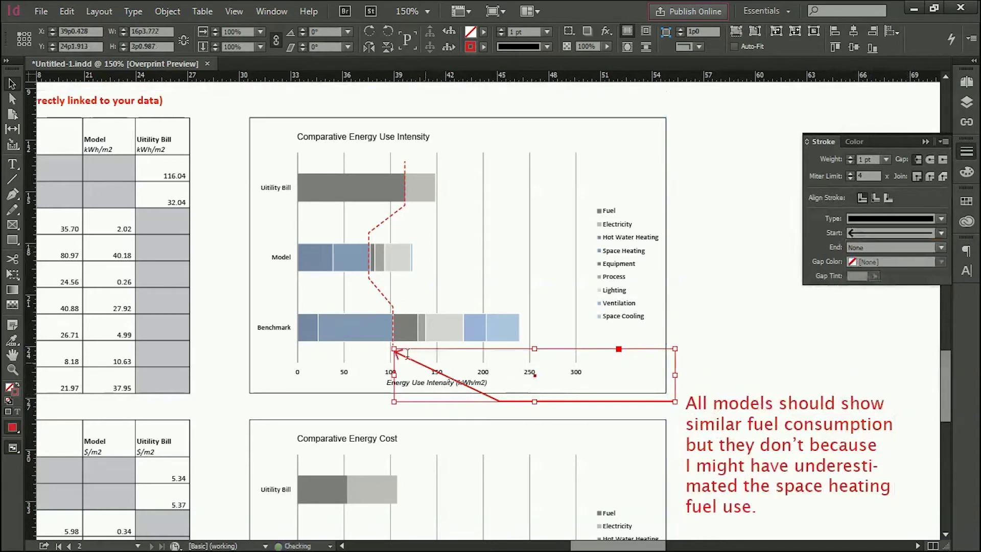
Step: Try an arrowhead on the leader's far end, then undo it so only the start arrow remains
click(782, 321)
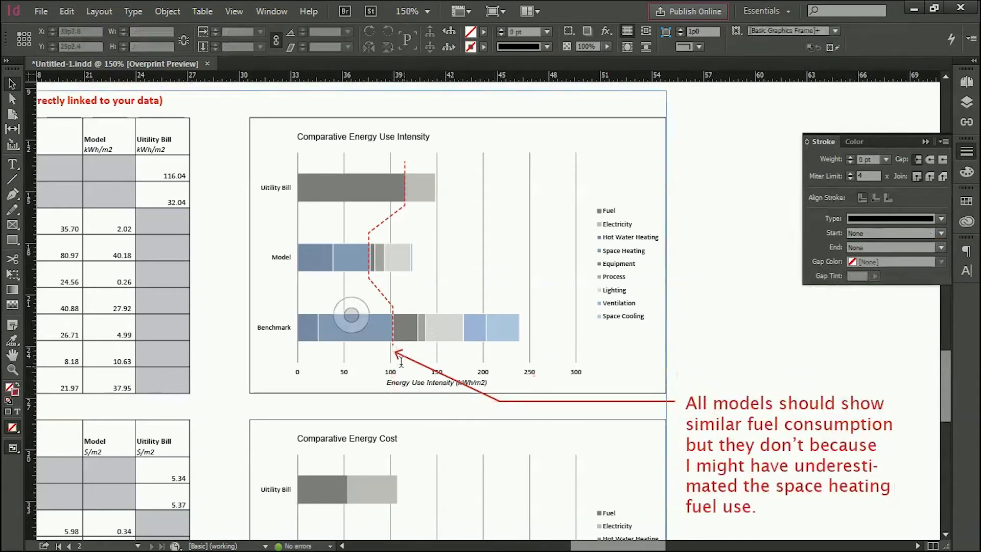
click(713, 422)
click(941, 247)
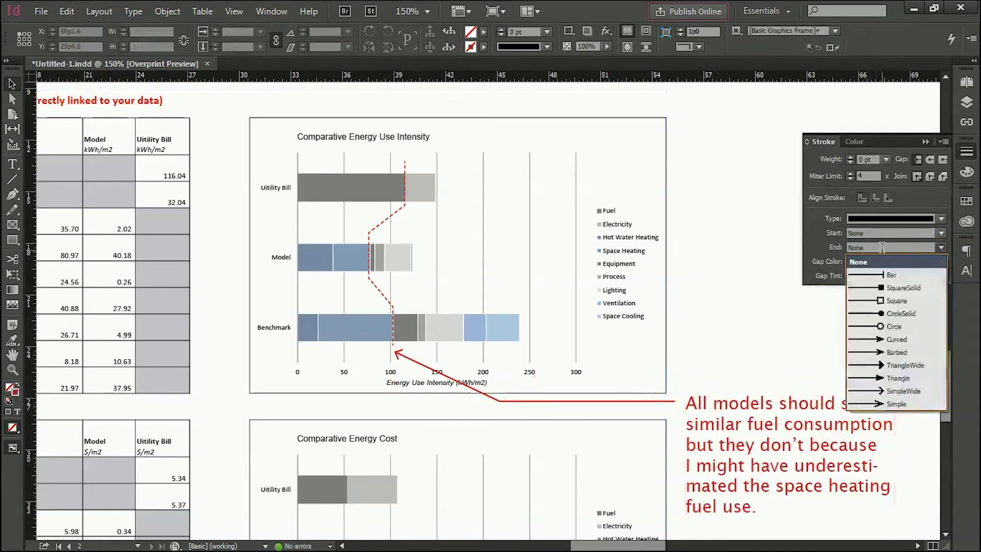
click(658, 383)
click(645, 399)
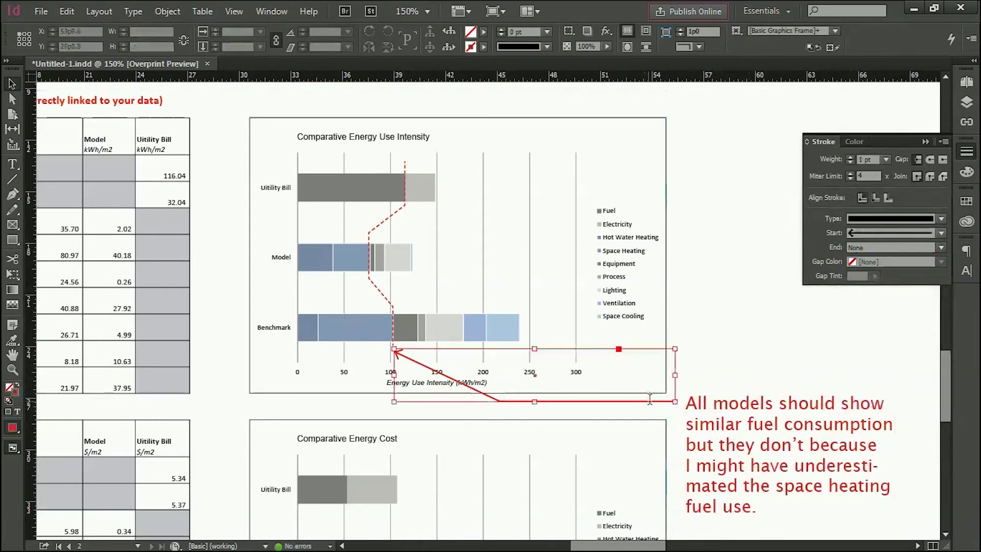
click(941, 248)
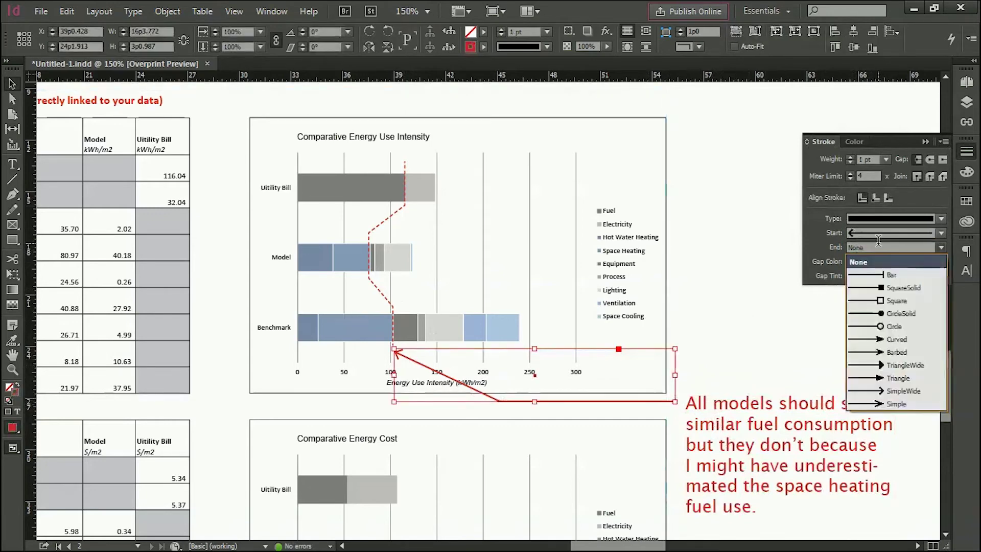
click(902, 403)
click(607, 409)
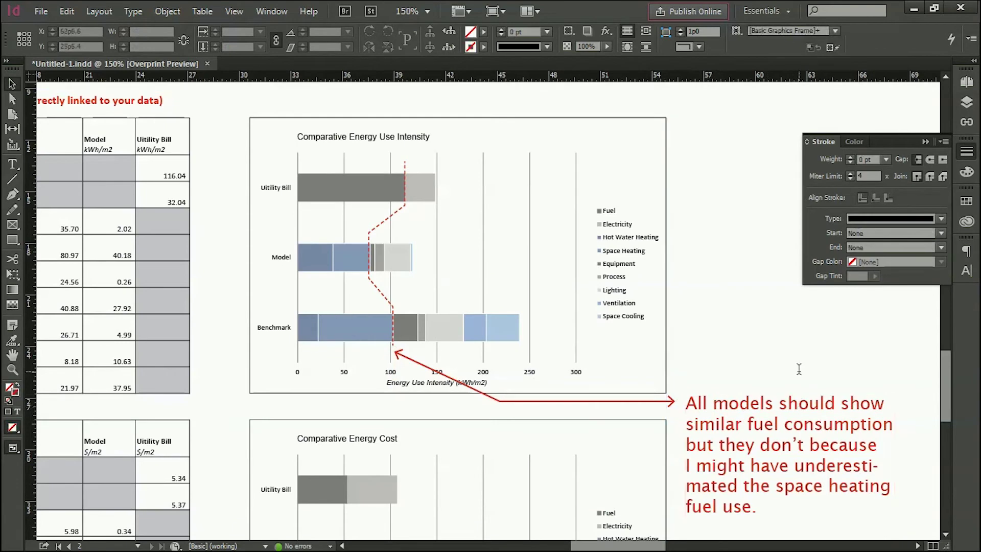
key(ctrl+z)
click(738, 344)
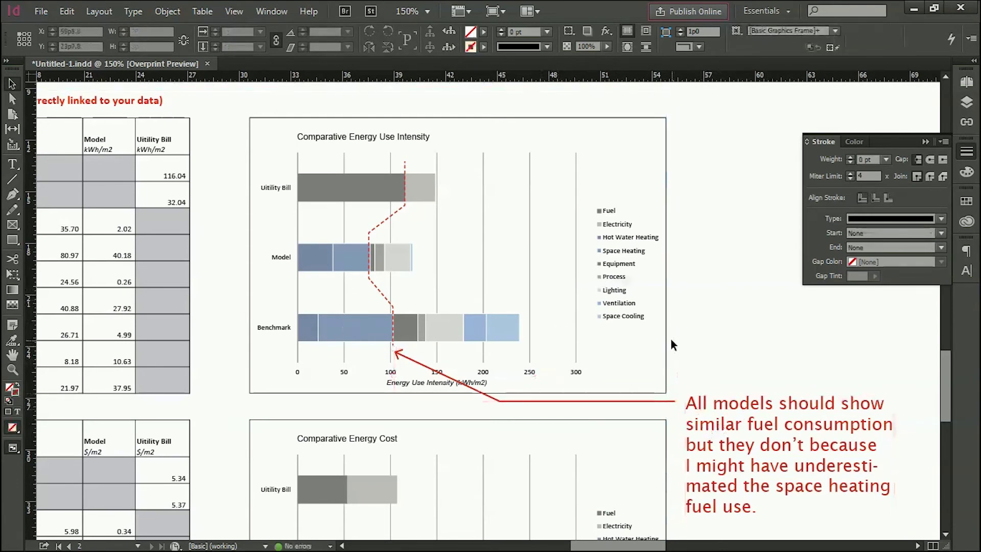
Step: Zoom out to 50% to review page 2, selecting then deselecting the grouped tables and charts
scroll(569, 301, down, 3)
scroll(569, 296, down, 2)
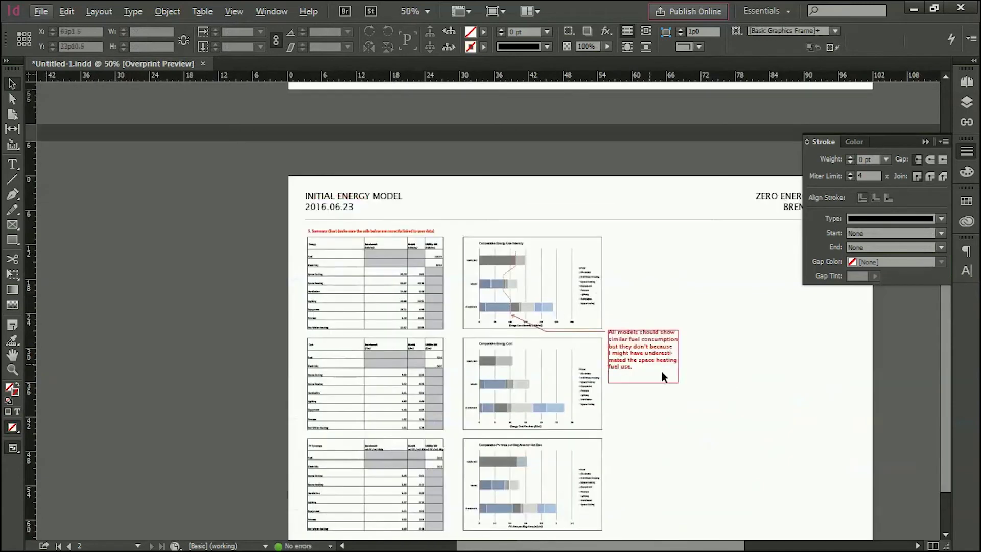
scroll(431, 245, down, 2)
scroll(544, 433, up, 2)
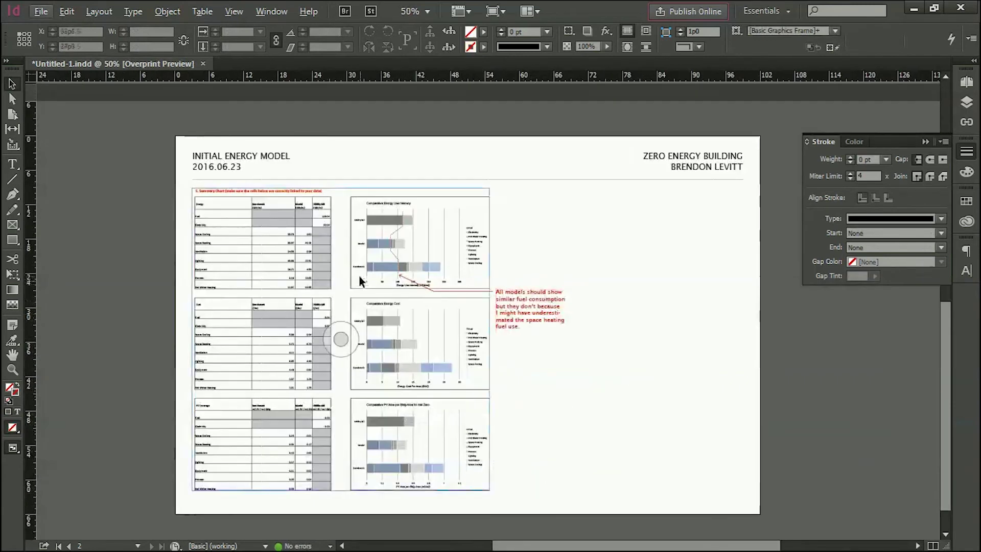
click(341, 339)
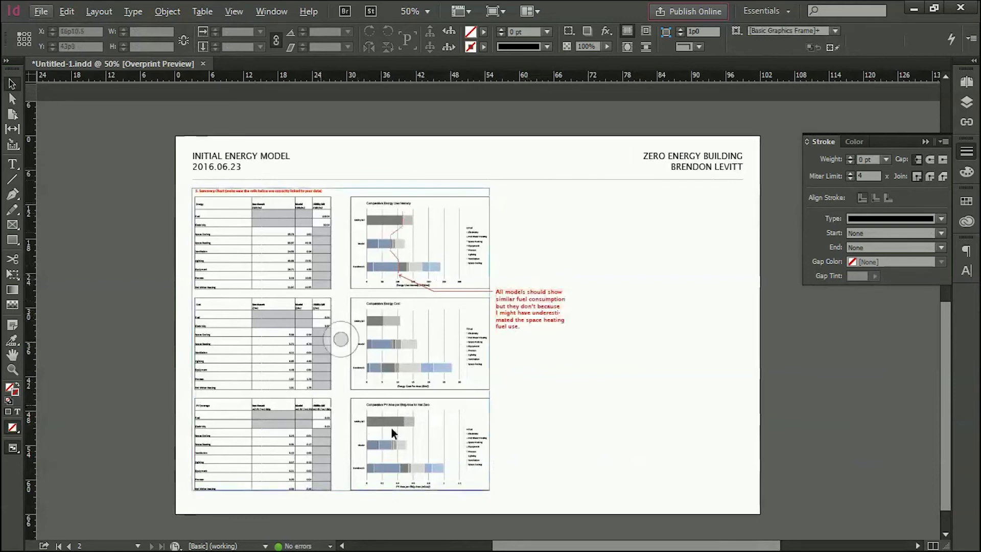
key(ctrl+shift+a)
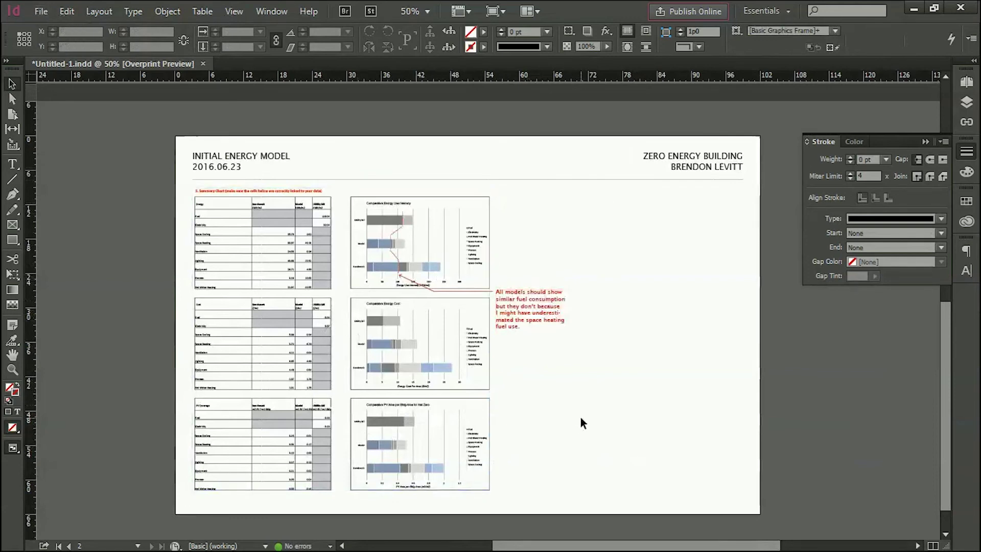